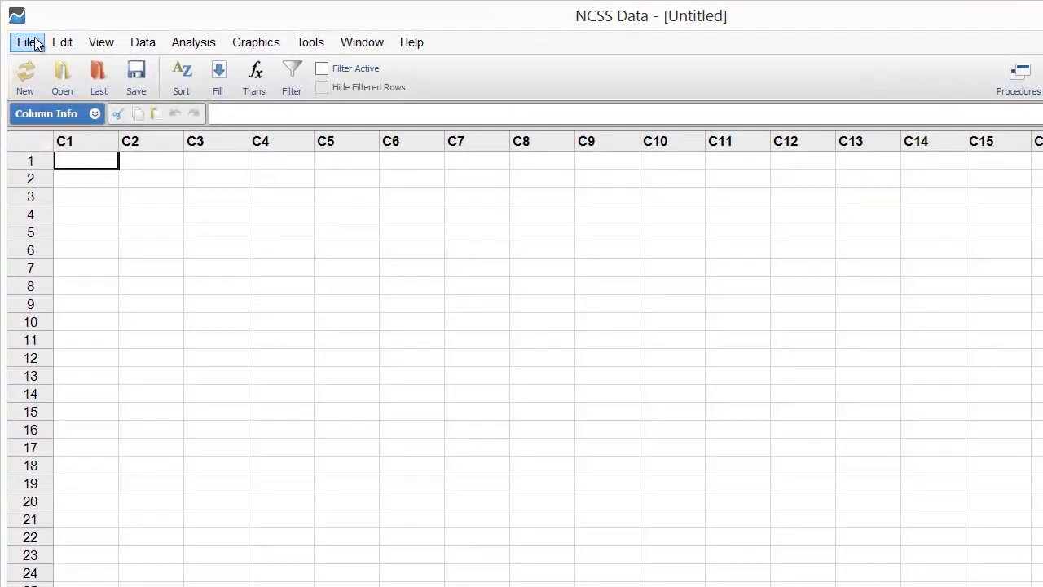
Import the Height, Weight and C3 columns from Regression.XLSX and save them as Regression.NCSS.
left_click(36, 42)
mouse_move(67, 204)
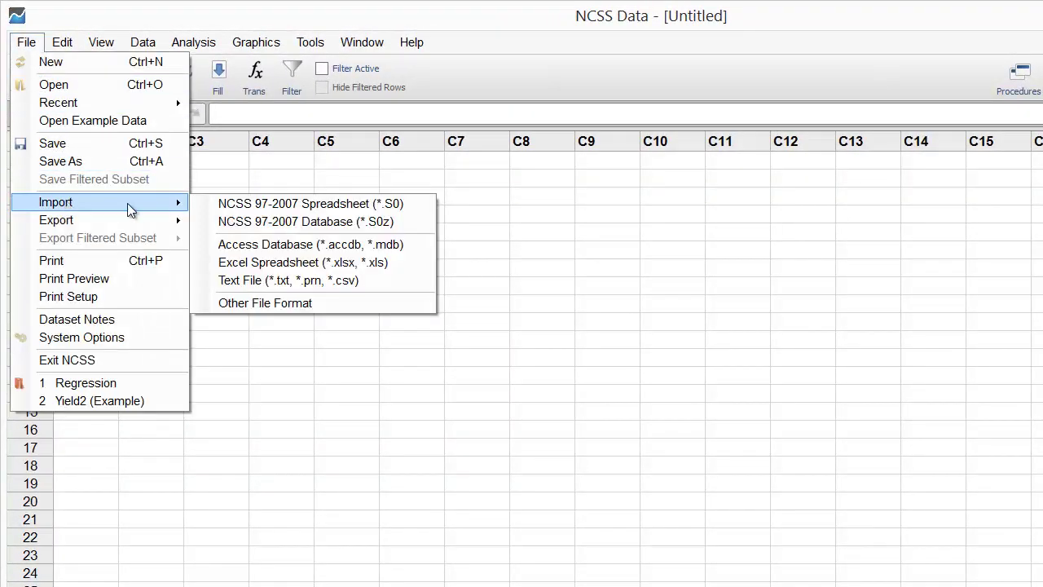
left_click(321, 264)
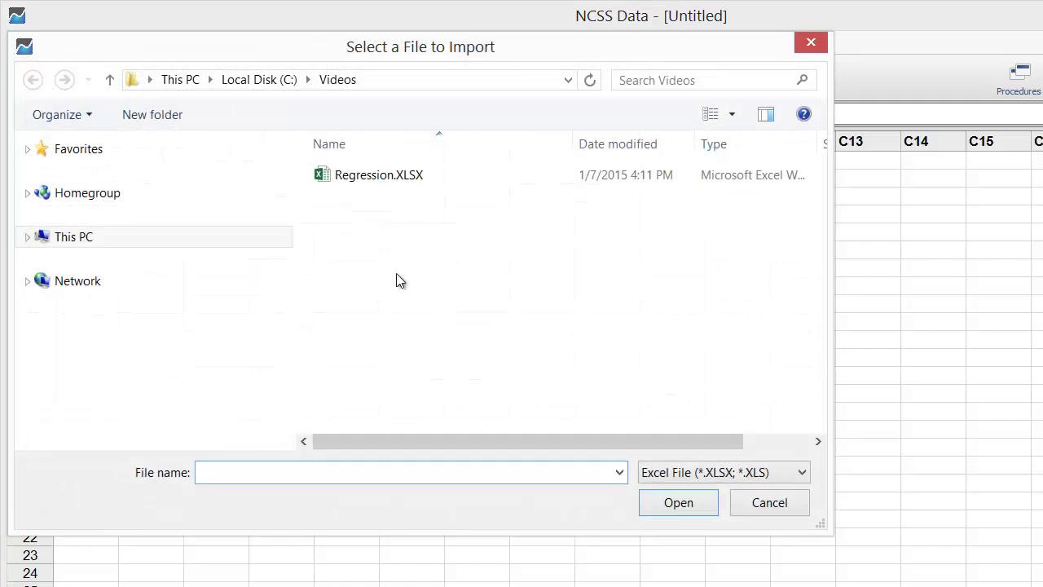
left_click(407, 176)
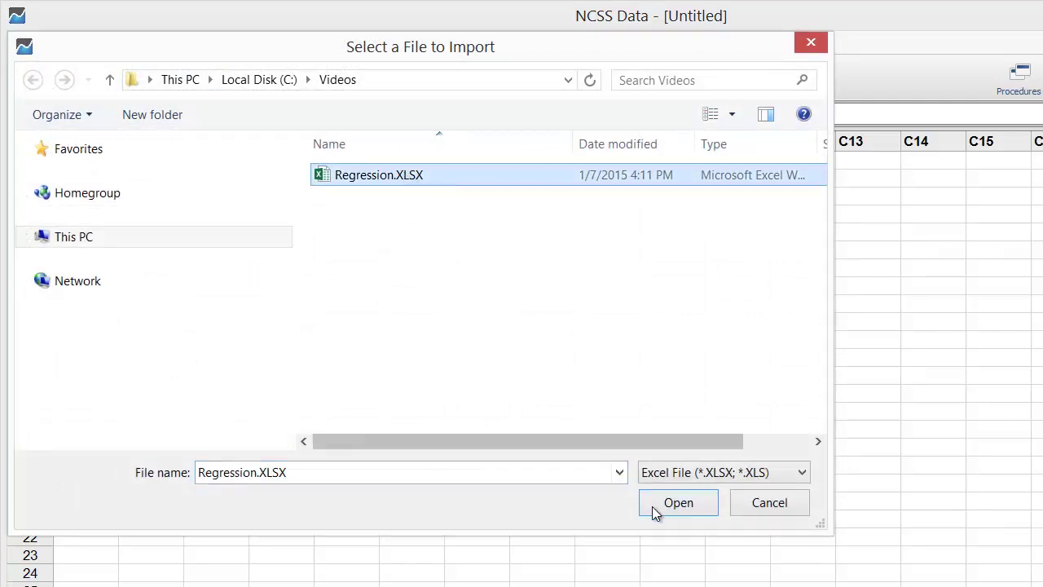
left_click(677, 502)
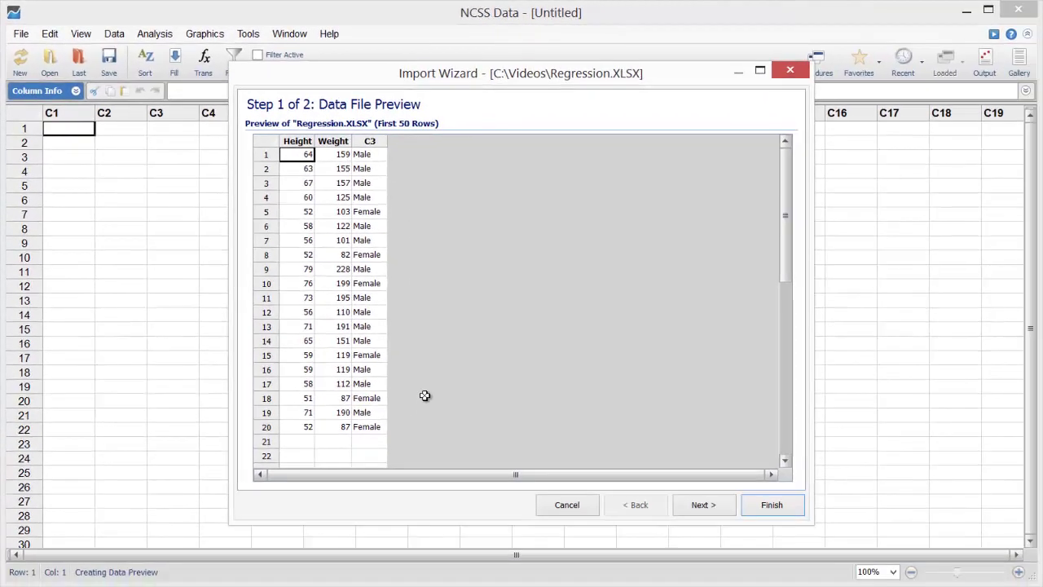
left_click(714, 504)
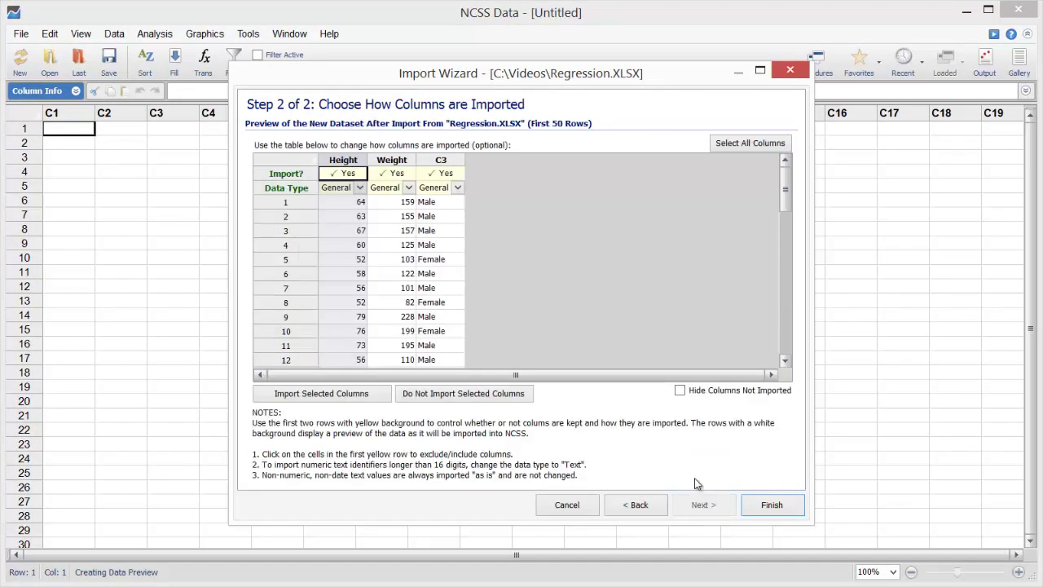
left_click(789, 507)
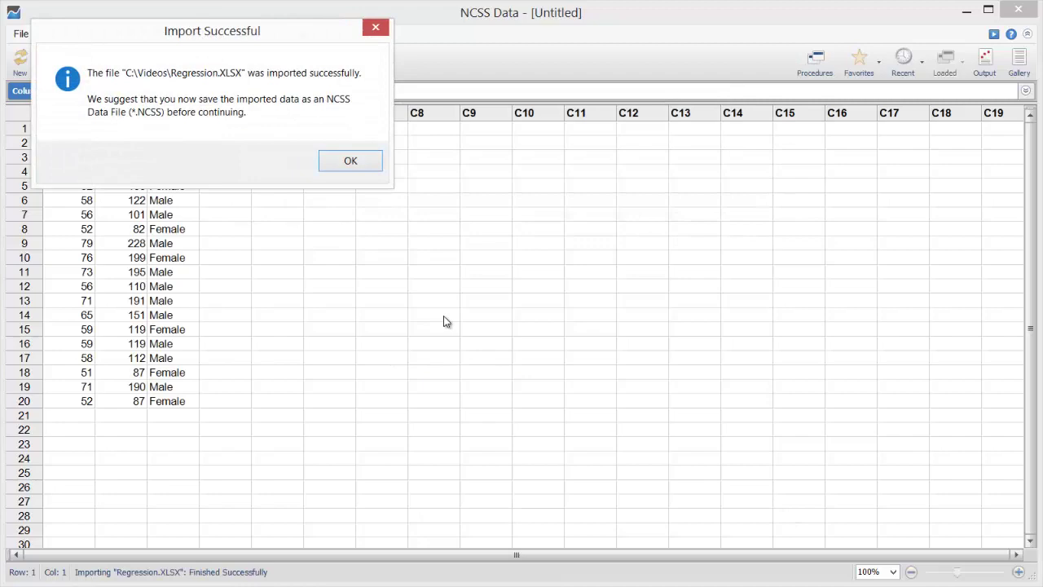
left_click(363, 165)
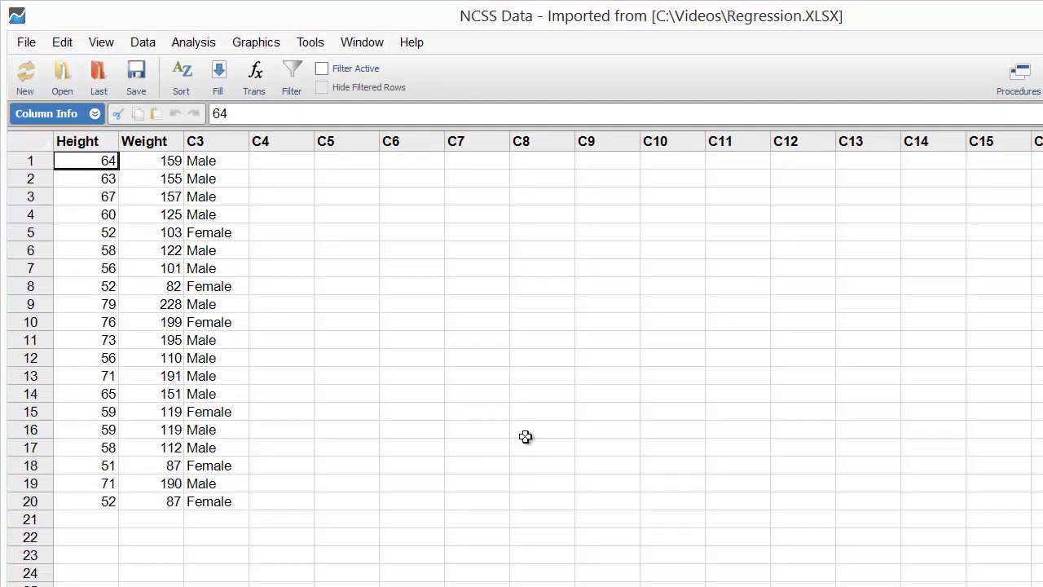
left_click(139, 81)
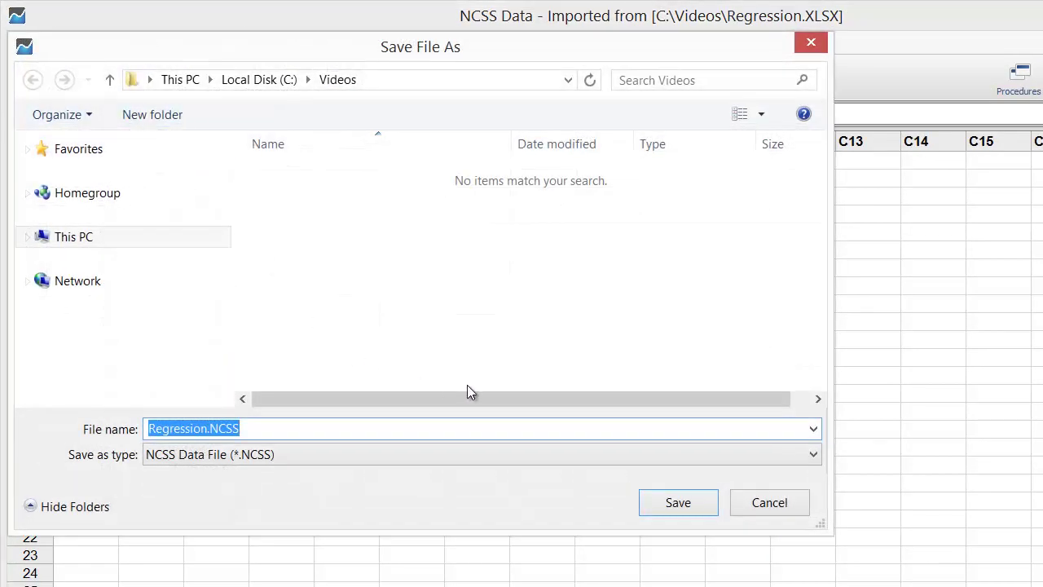
left_click(679, 503)
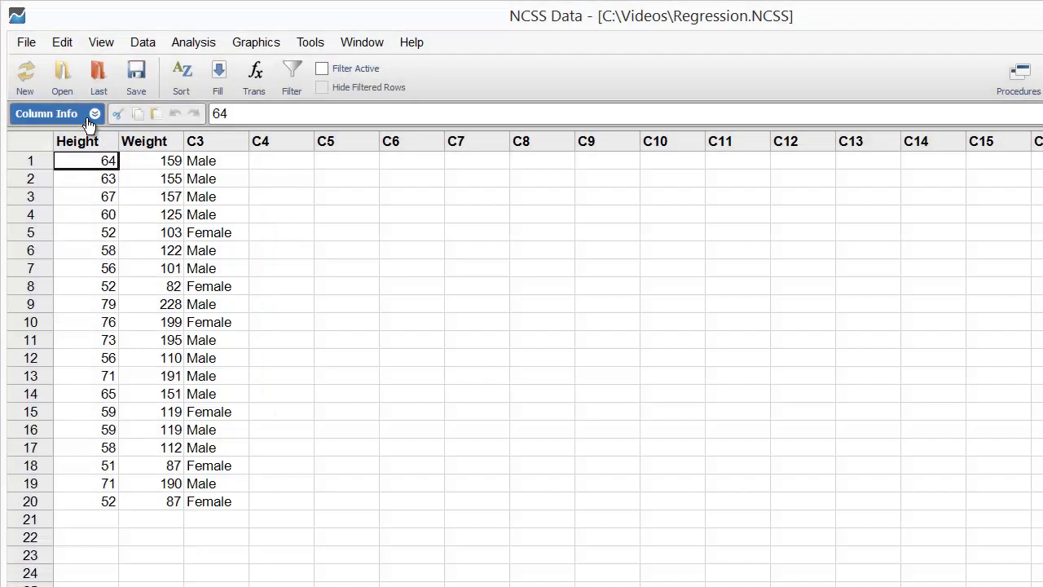
Rename column C3 to 'Gender' in the column info panel.
left_click(88, 118)
left_click(262, 161)
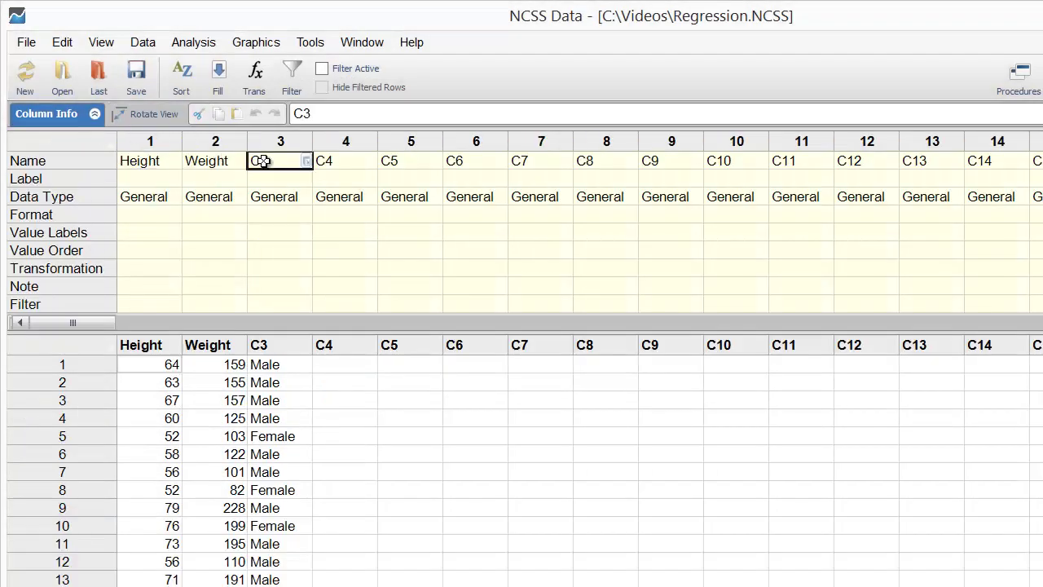
type("Gender")
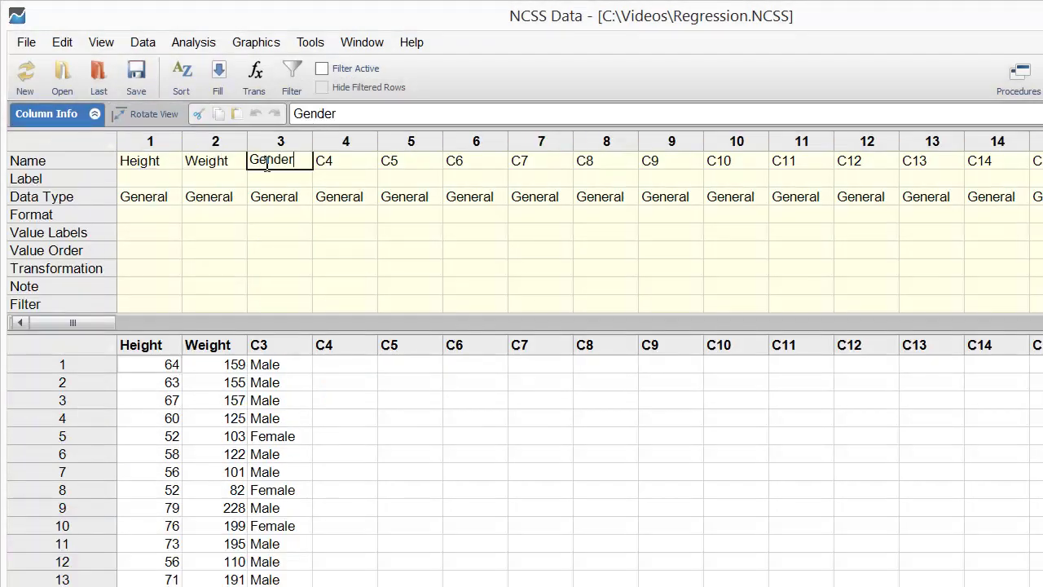
key("Return")
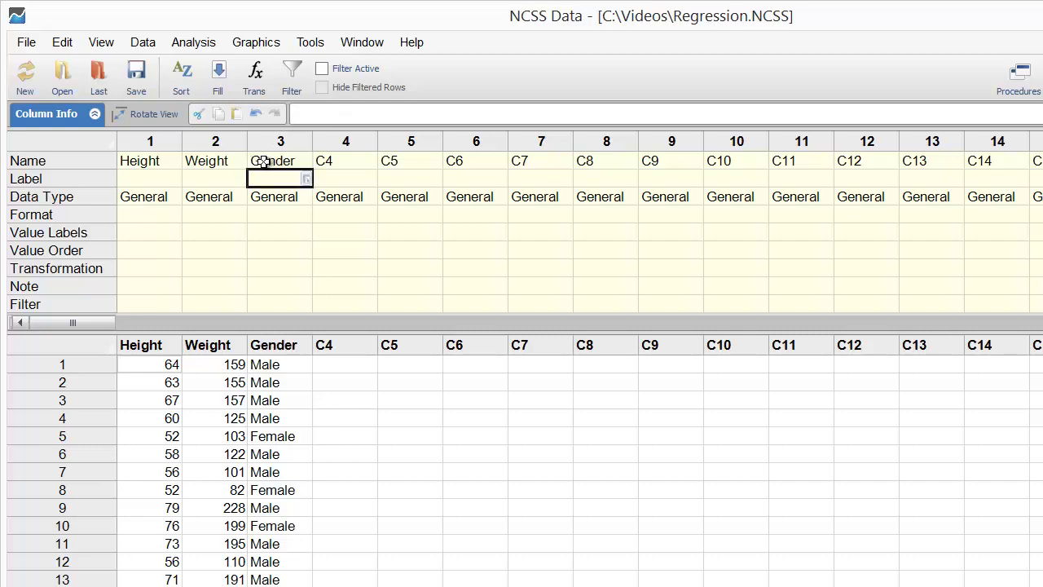
Add a list-condition filter on Gender that keeps only the Male rows.
left_click(285, 304)
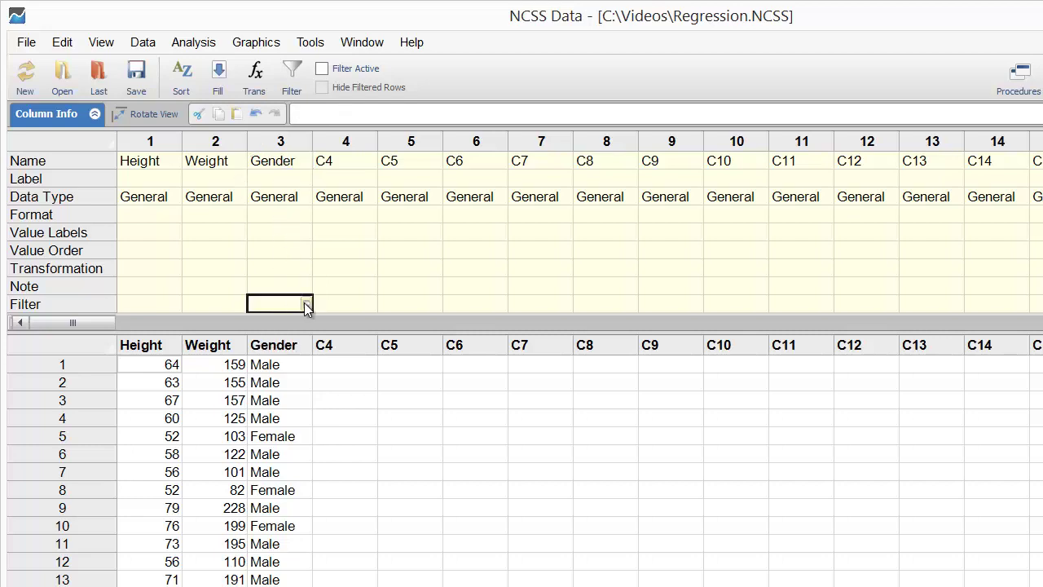
left_click(307, 304)
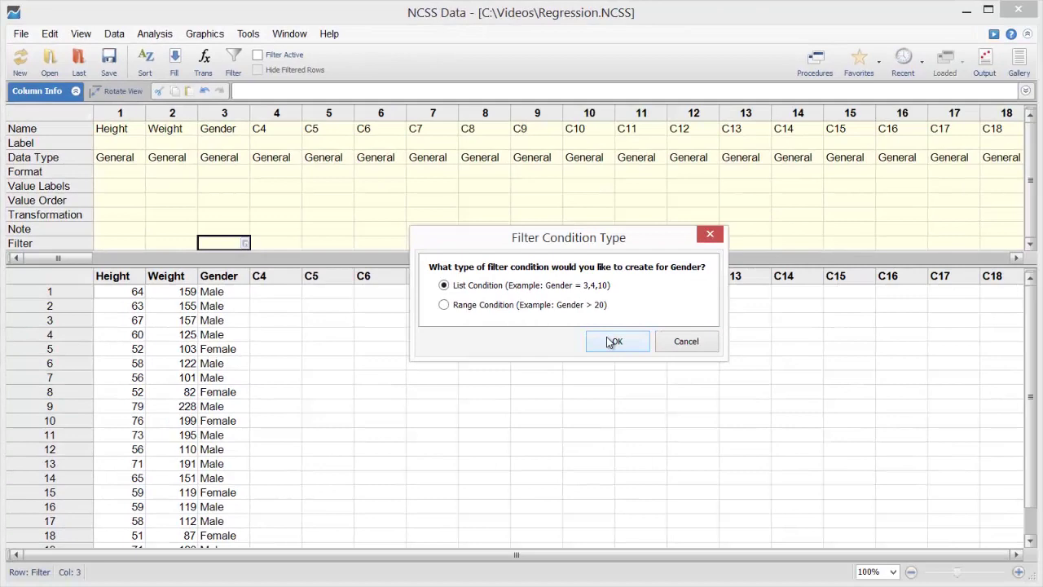
left_click(607, 339)
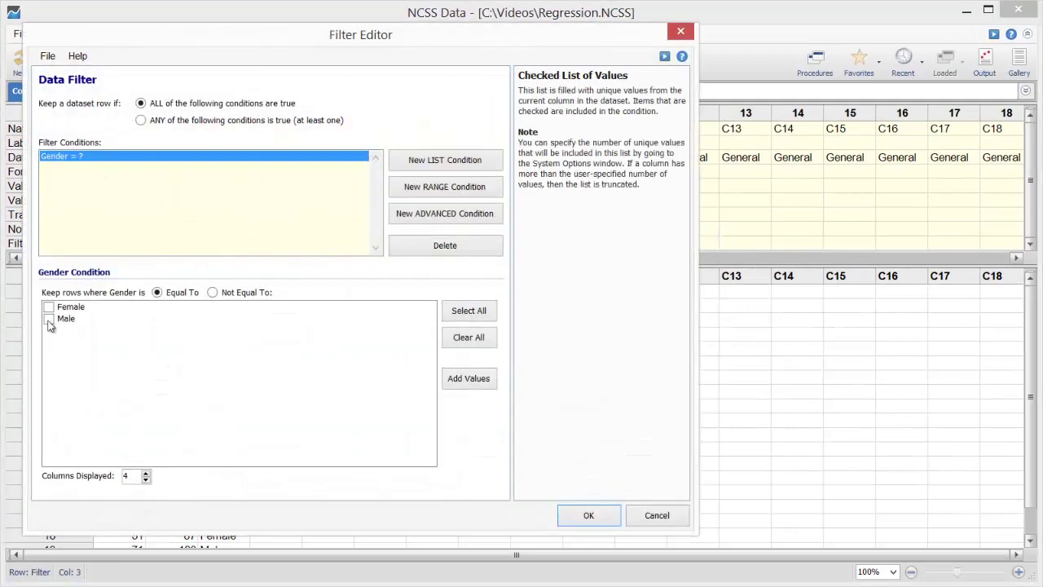
left_click(49, 320)
left_click(579, 514)
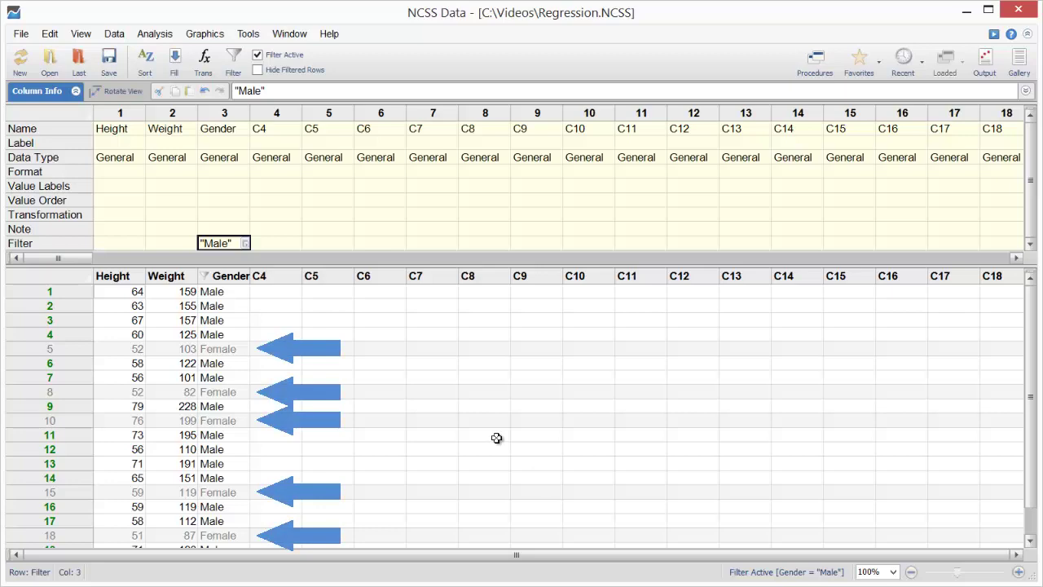
Hide the column info panel and open the Linear Regression and Correlation procedure.
left_click(76, 92)
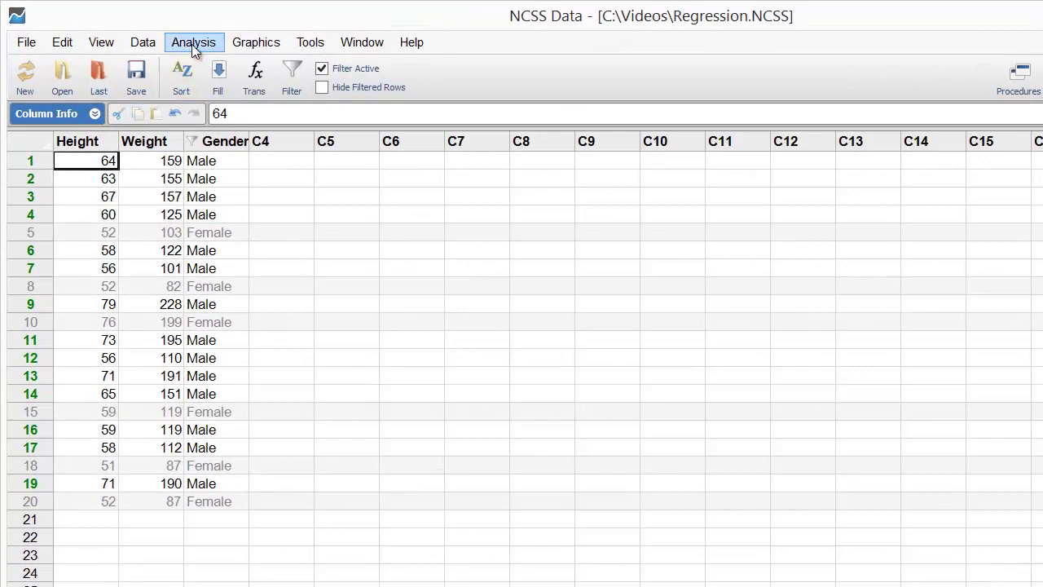
left_click(192, 44)
mouse_move(252, 45)
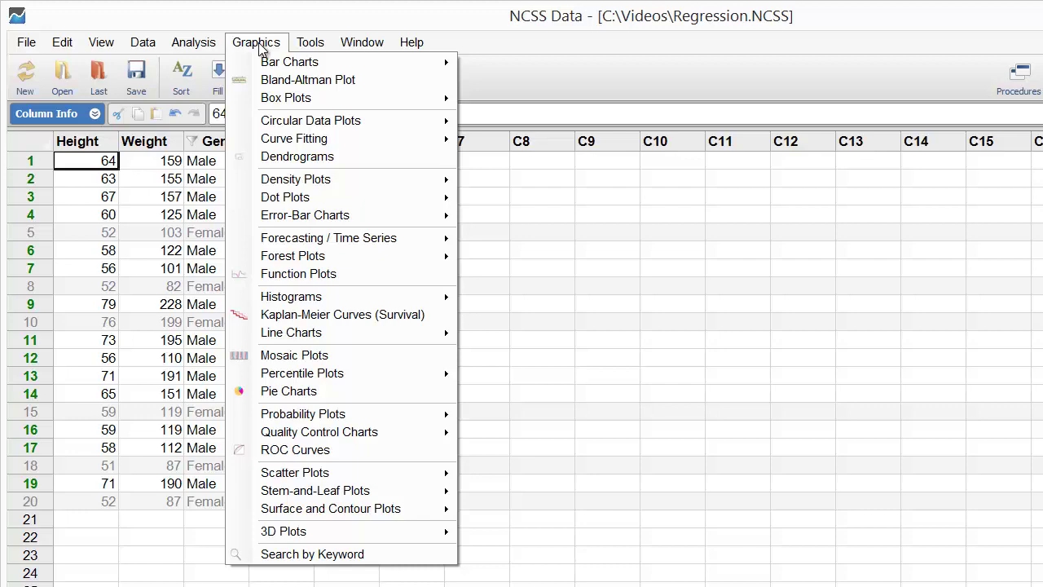
mouse_move(200, 50)
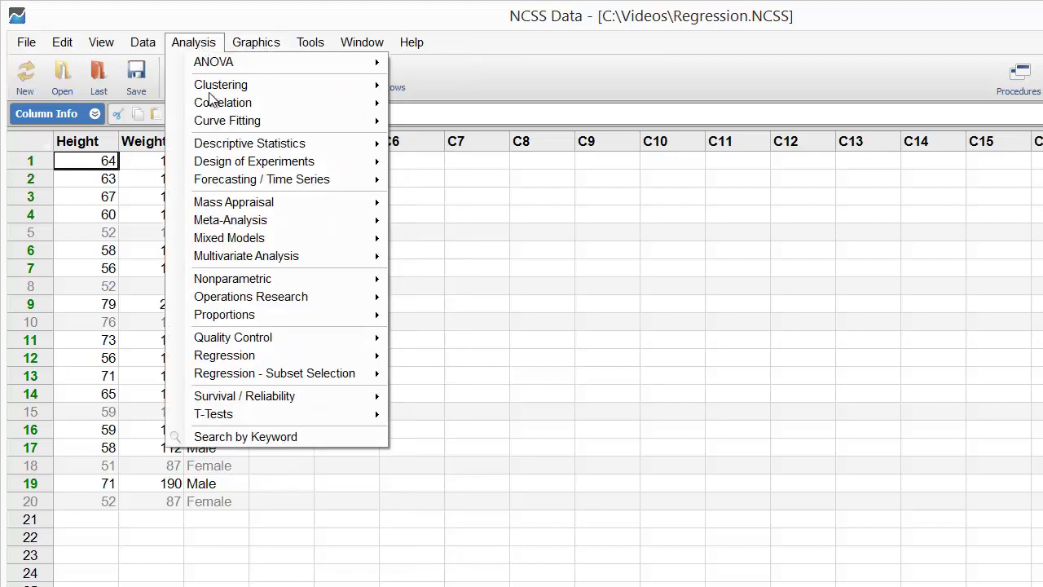
mouse_move(236, 359)
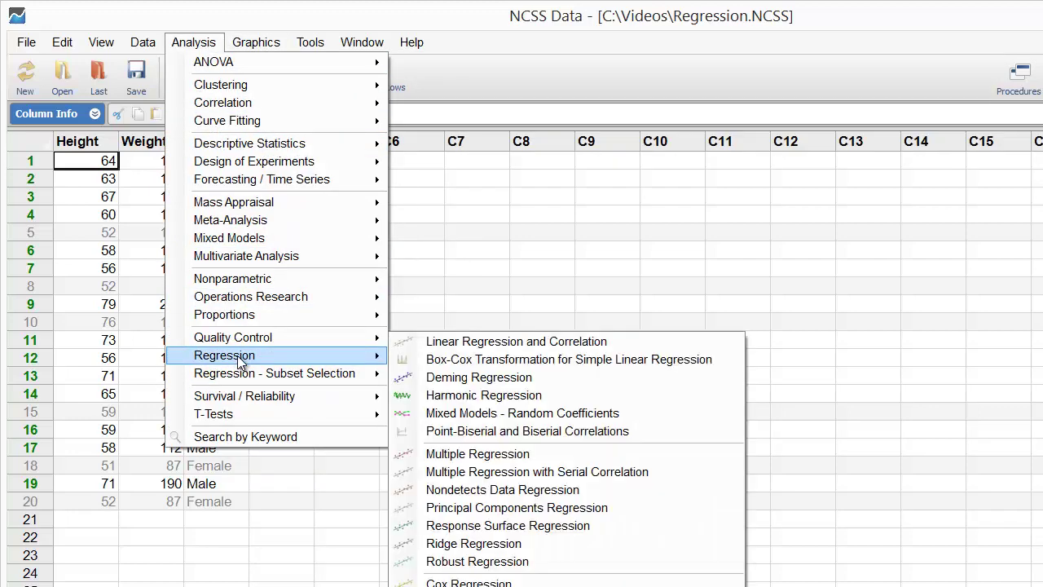
left_click(440, 342)
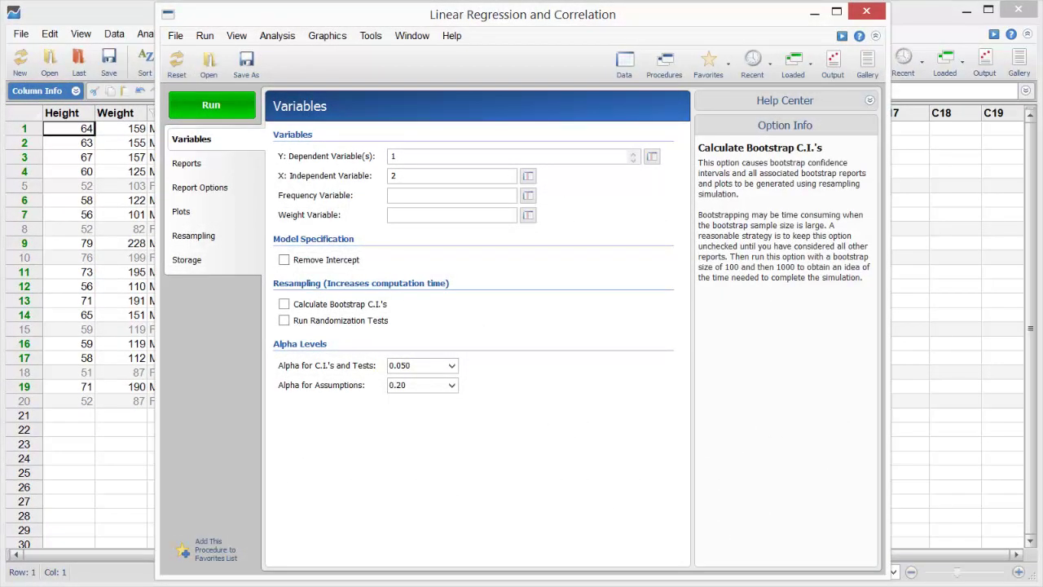
mouse_move(472, 211)
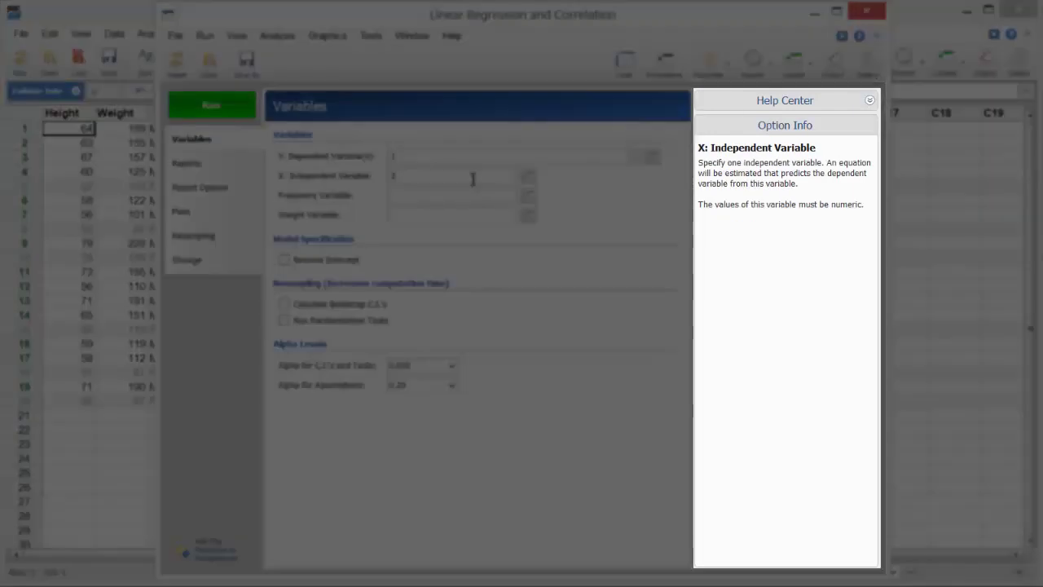
mouse_move(476, 157)
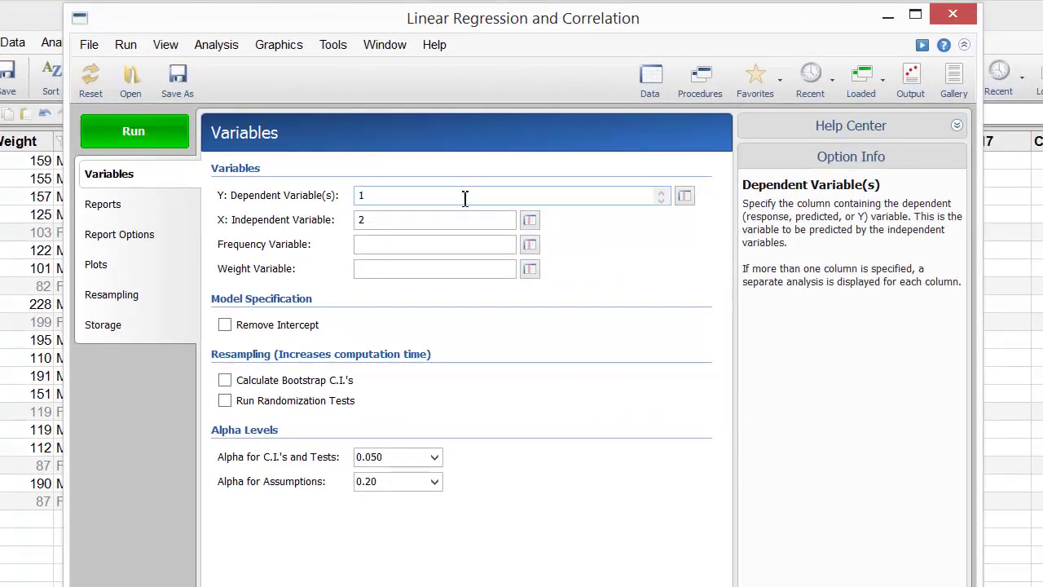
Set Weight as the dependent variable and Height as the independent variable.
left_click(685, 198)
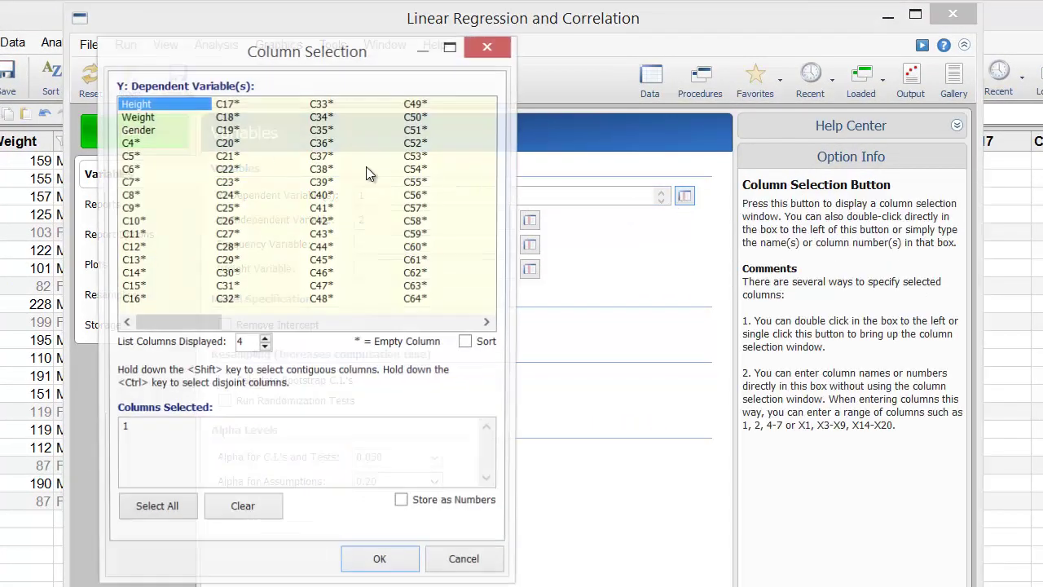
left_click(167, 114)
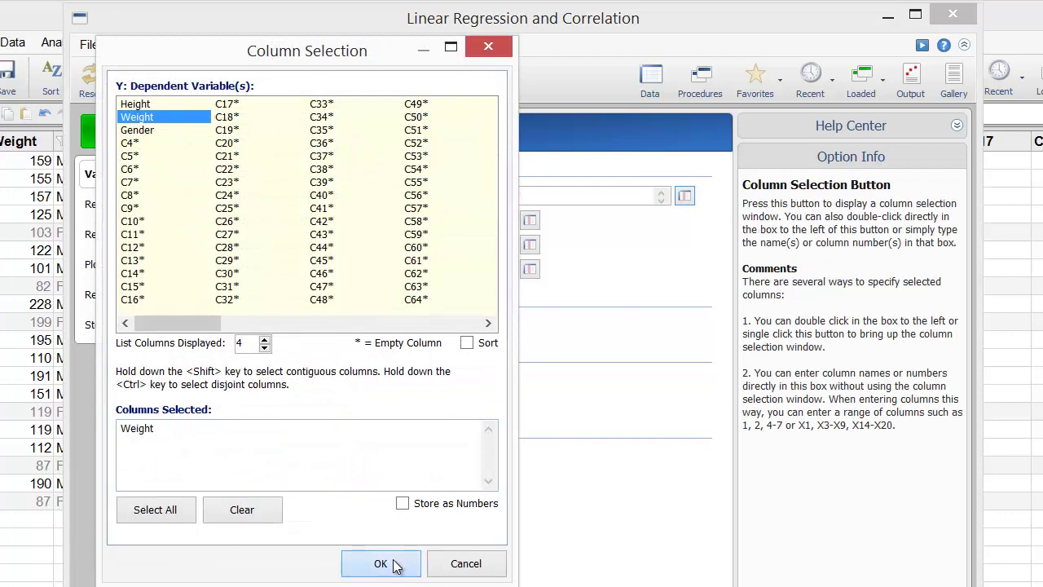
left_click(380, 563)
left_click(529, 220)
left_click(144, 104)
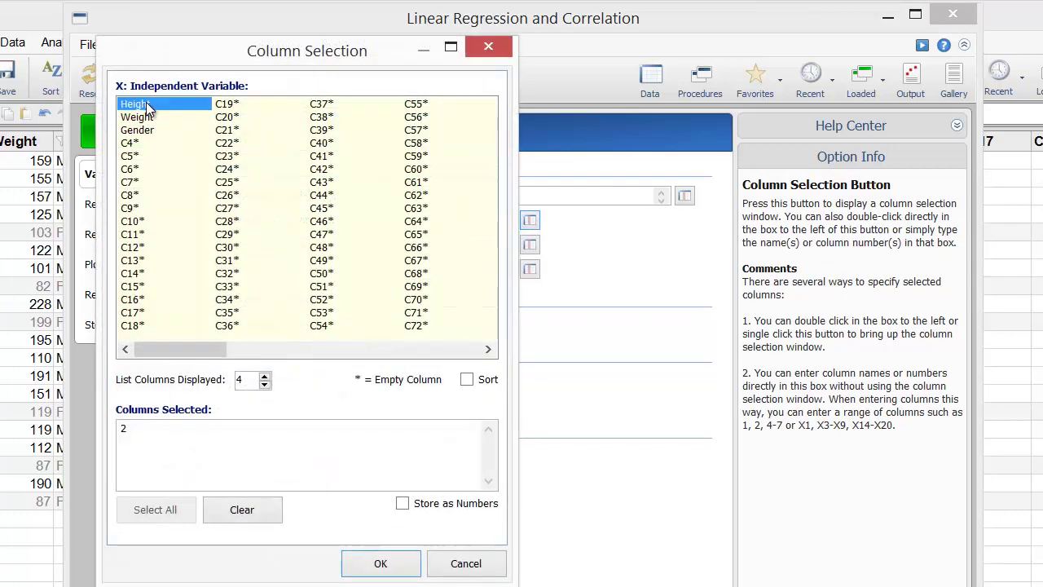
left_click(380, 562)
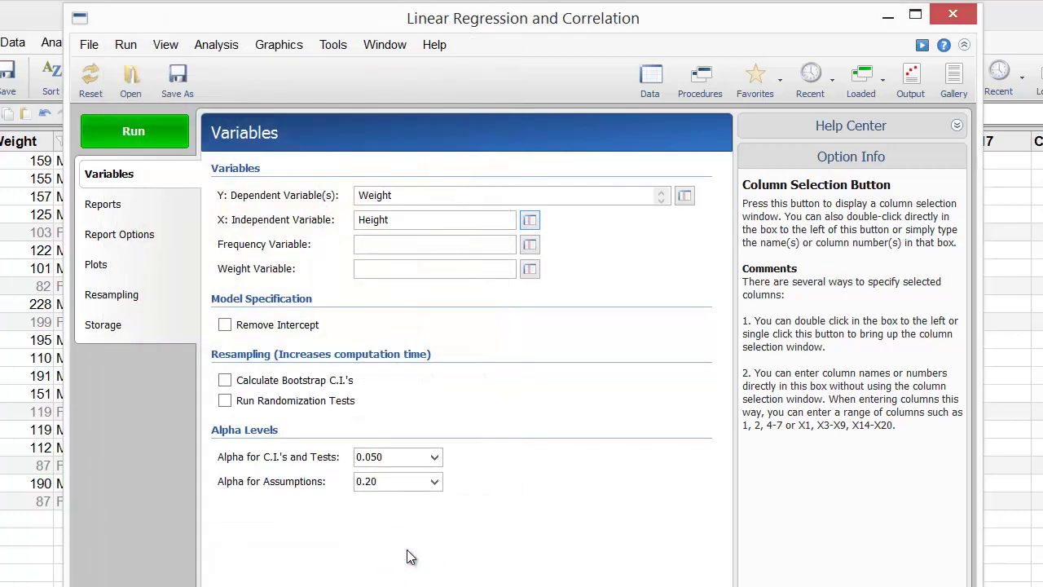
Check the Run Summary, Text Statement, Descriptive Statistics and Regression Estimation reports, and make the Y vs X plot editable during the run.
left_click(123, 207)
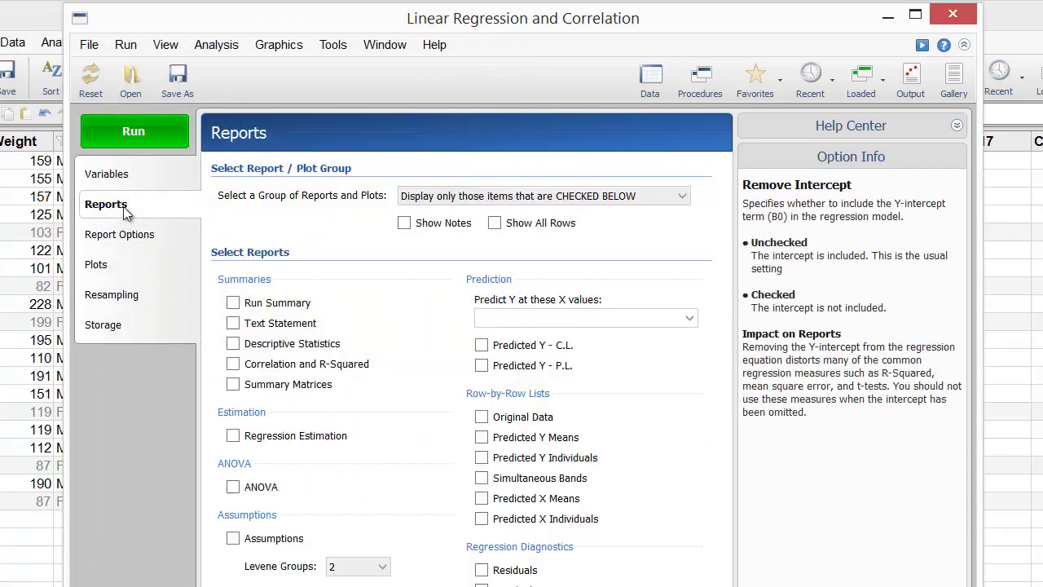
left_click(234, 302)
left_click(234, 323)
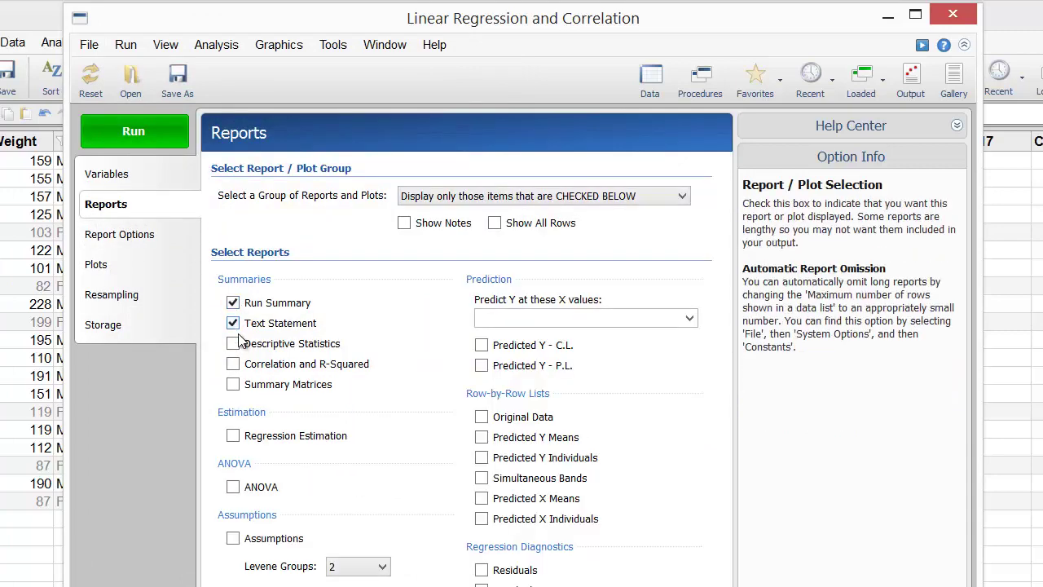
left_click(236, 344)
left_click(234, 436)
left_click(146, 270)
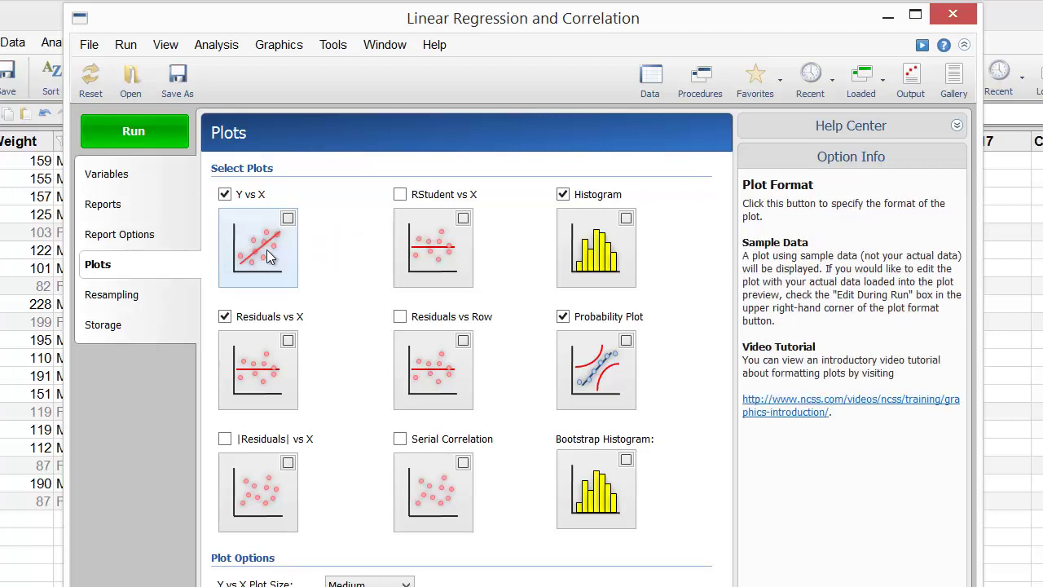
left_click(289, 219)
Run the regression with blue circle symbols and filled prediction limits on the Weight vs. Height plot.
left_click(110, 136)
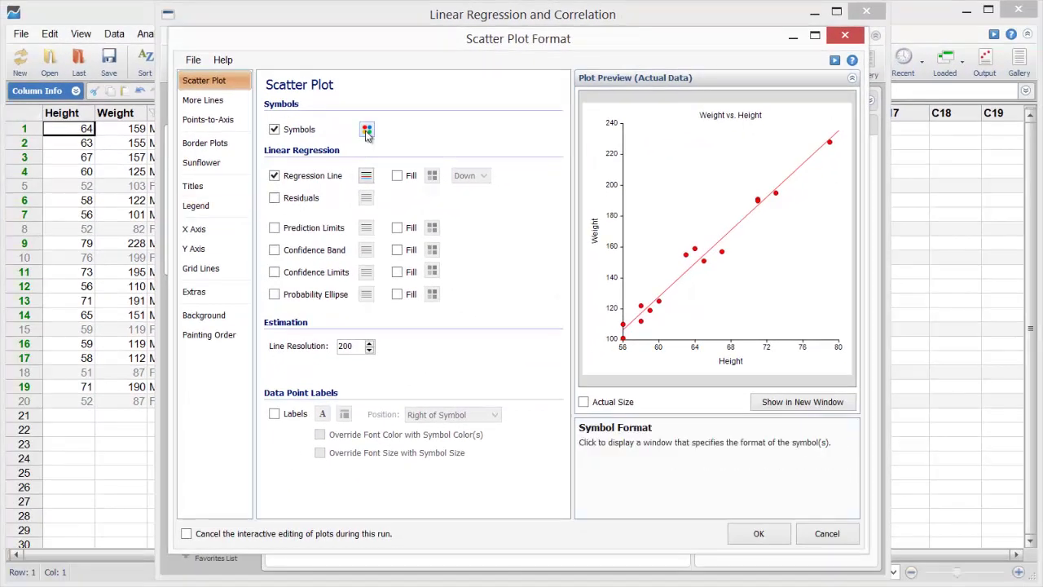
left_click(367, 128)
left_click(388, 218)
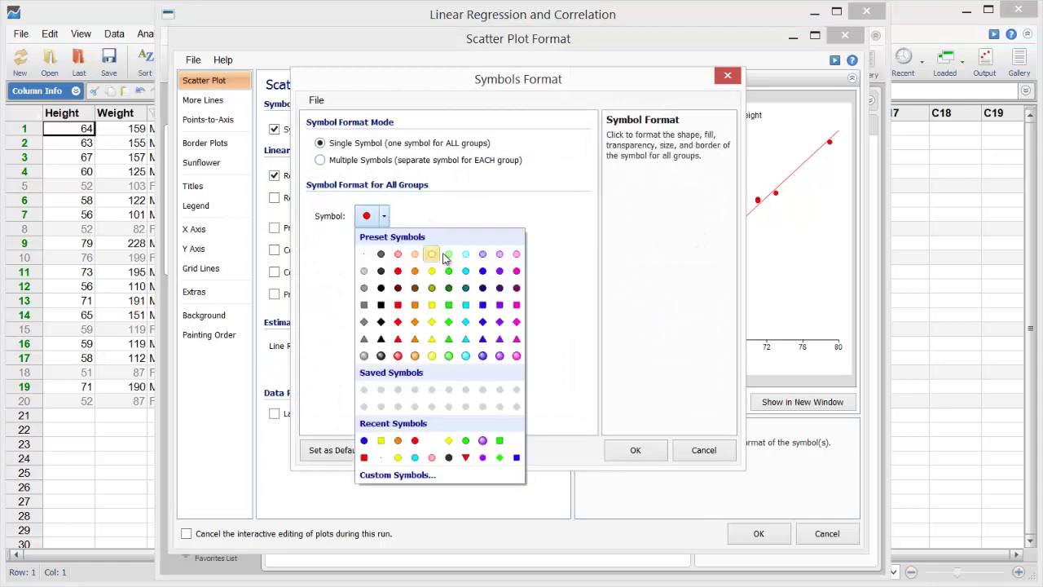
left_click(482, 274)
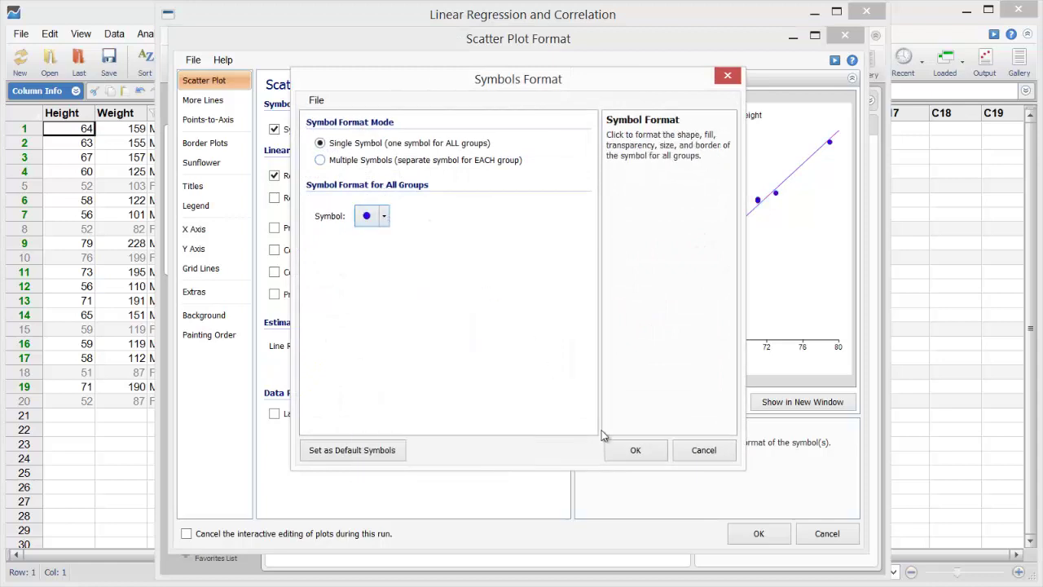
left_click(641, 452)
left_click(308, 232)
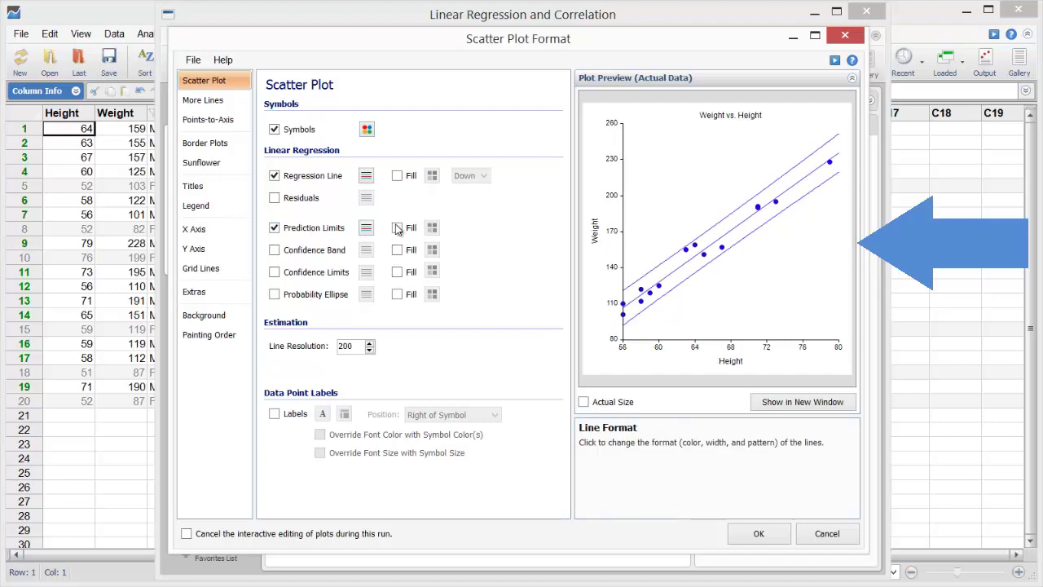
left_click(397, 229)
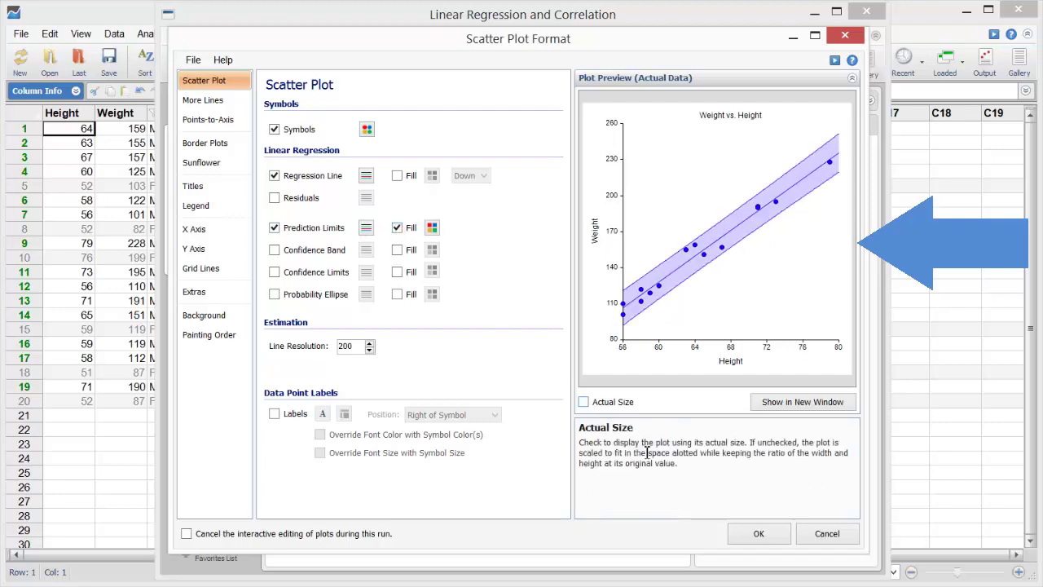
left_click(757, 533)
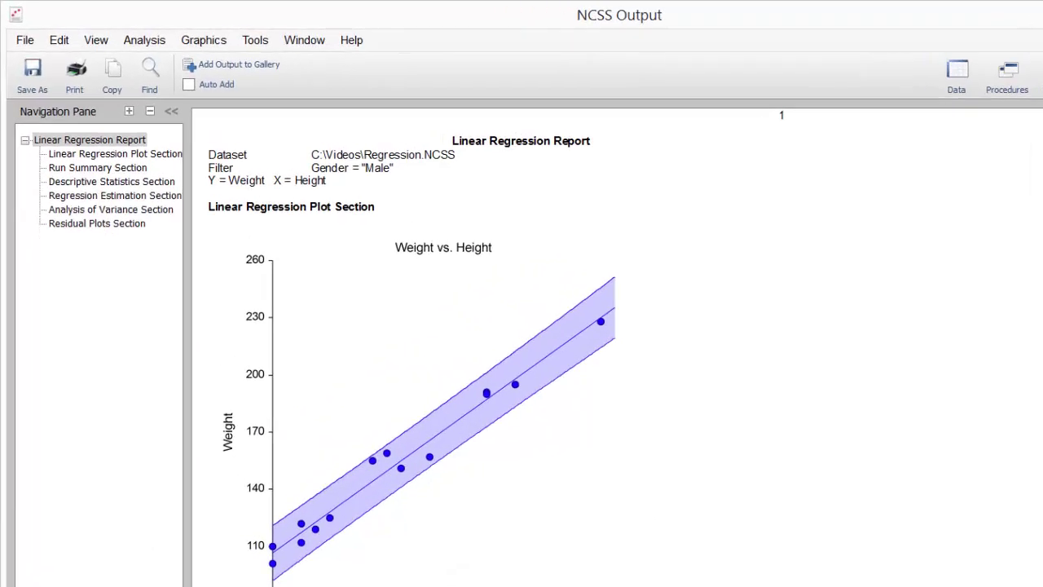
Jump through the plot, run summary, descriptive statistics and regression estimation sections, ending on the plot.
left_click(139, 163)
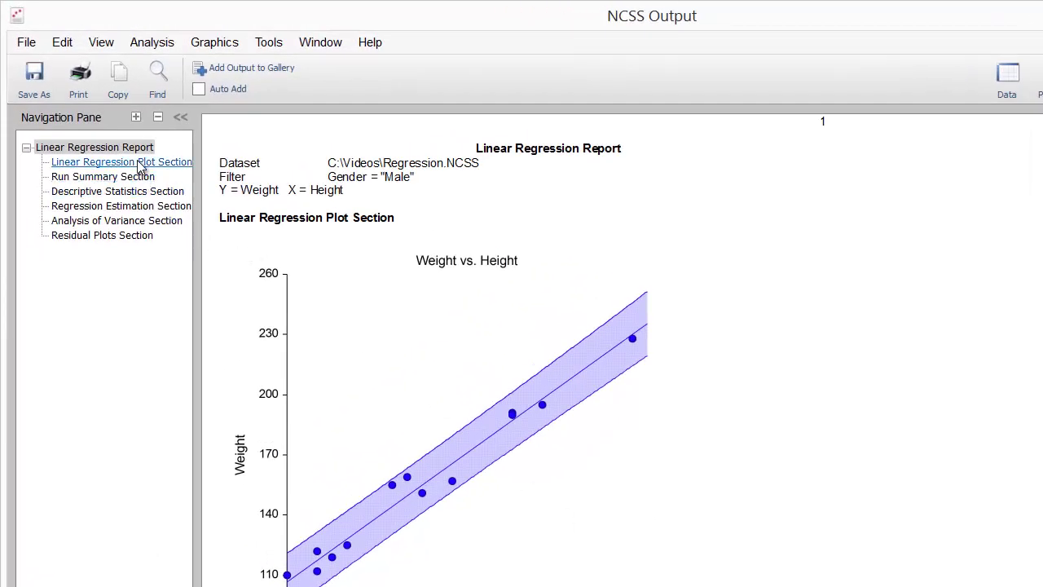
left_click(140, 177)
left_click(137, 192)
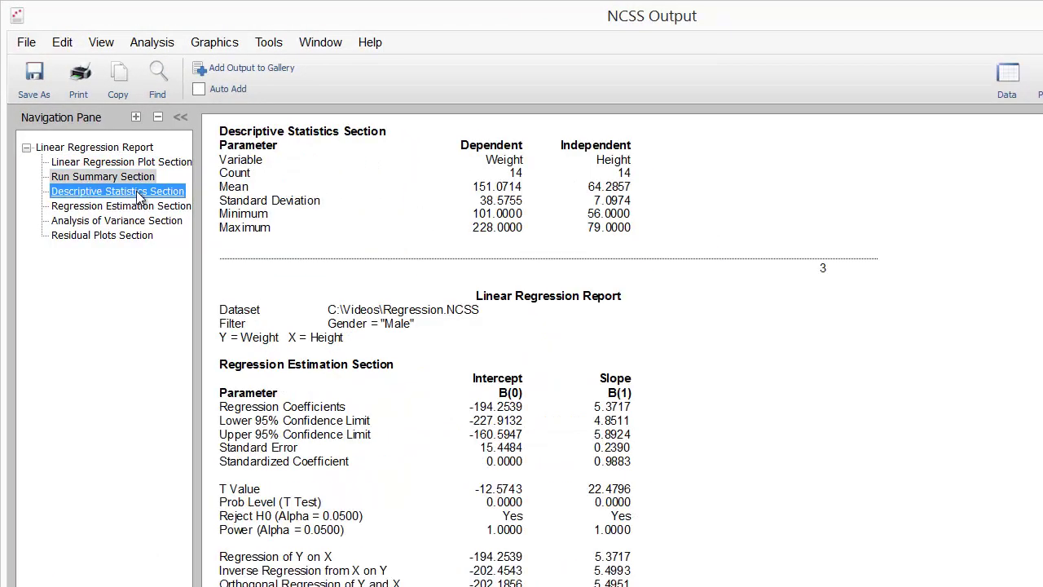
left_click(139, 206)
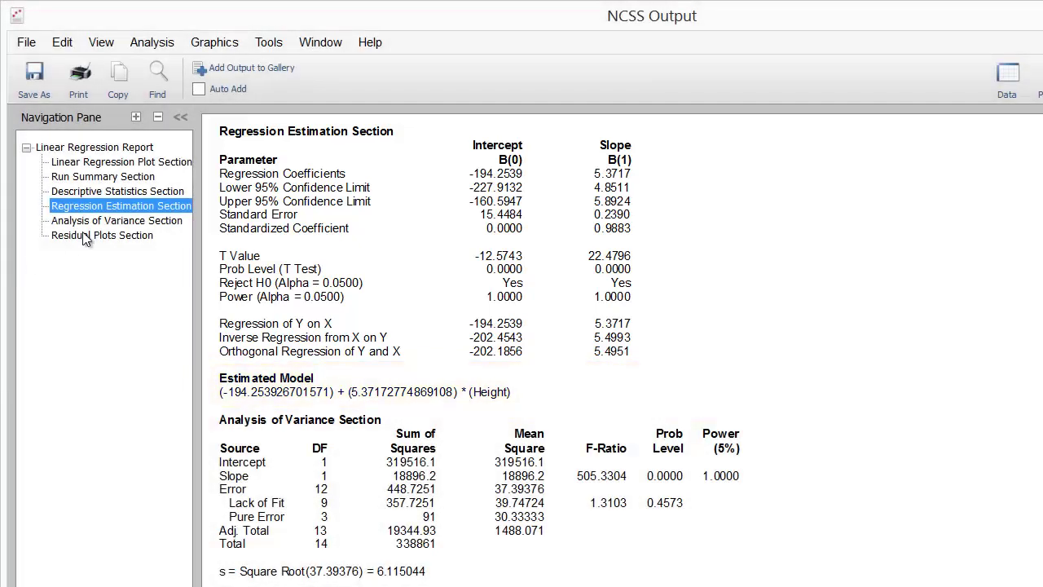
left_click(137, 162)
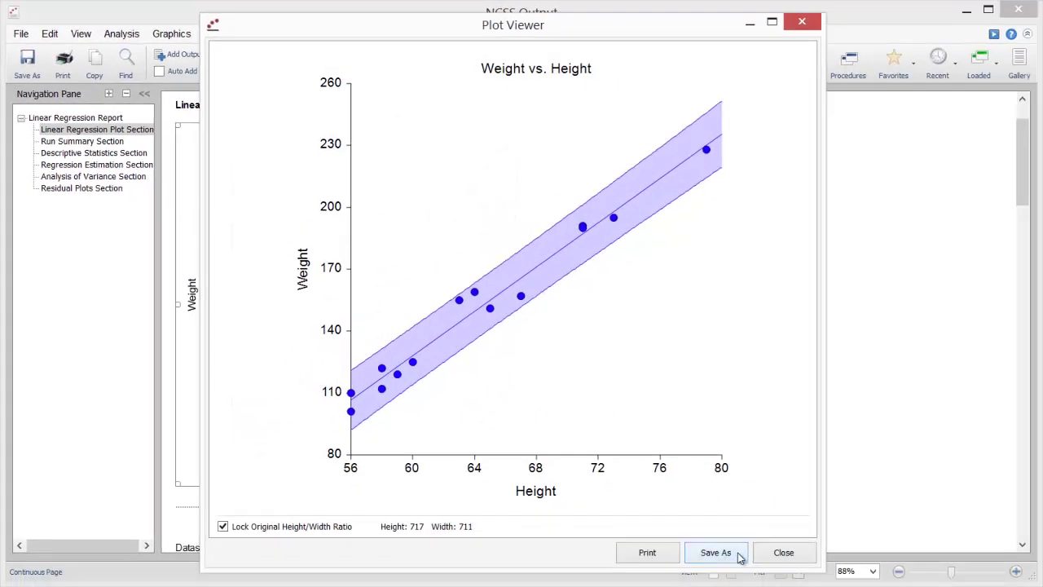
Save the enlarged Weight vs. Height plot as a JPEG image and close the Plot Viewer.
left_click(736, 551)
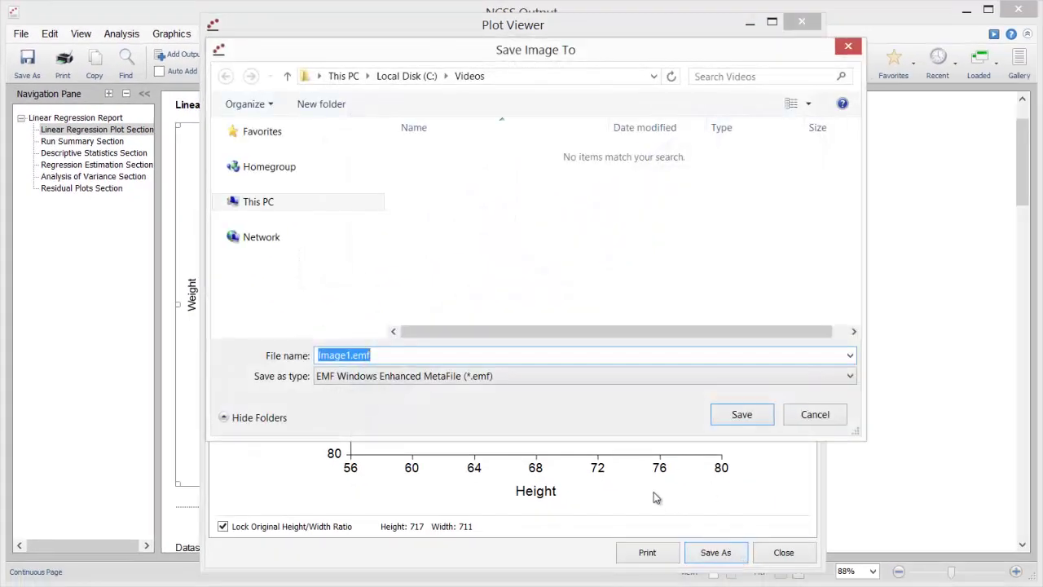
left_click(744, 374)
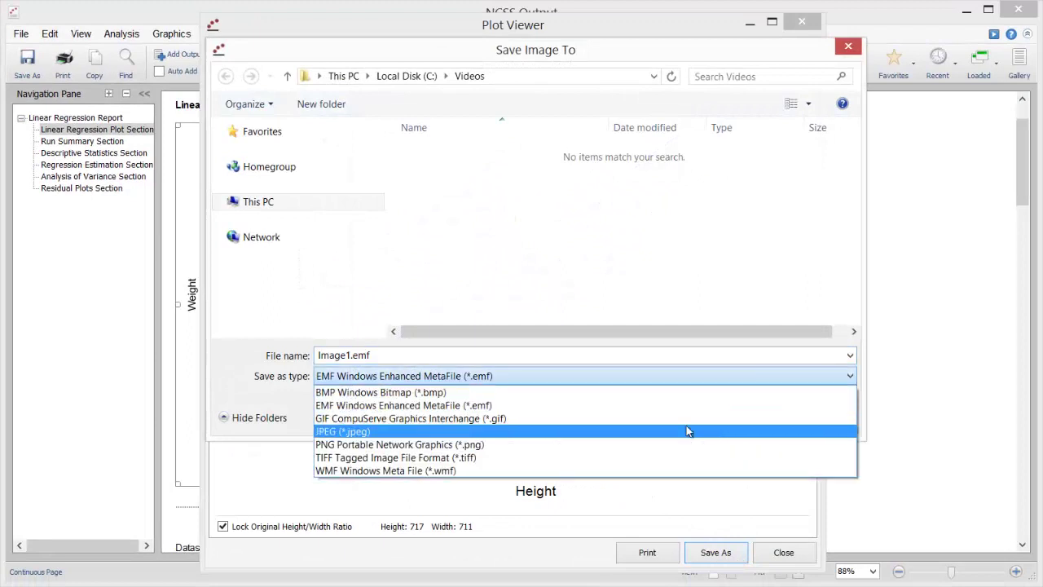
left_click(686, 431)
left_click(755, 421)
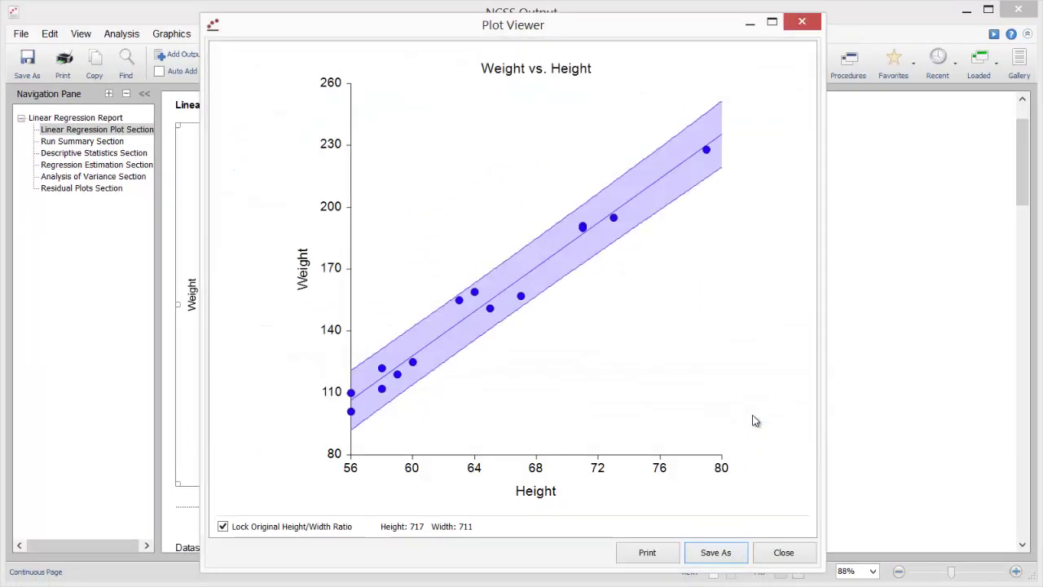
left_click(779, 552)
Copy the report's regression plot and paste it into the Word document.
right_click(372, 295)
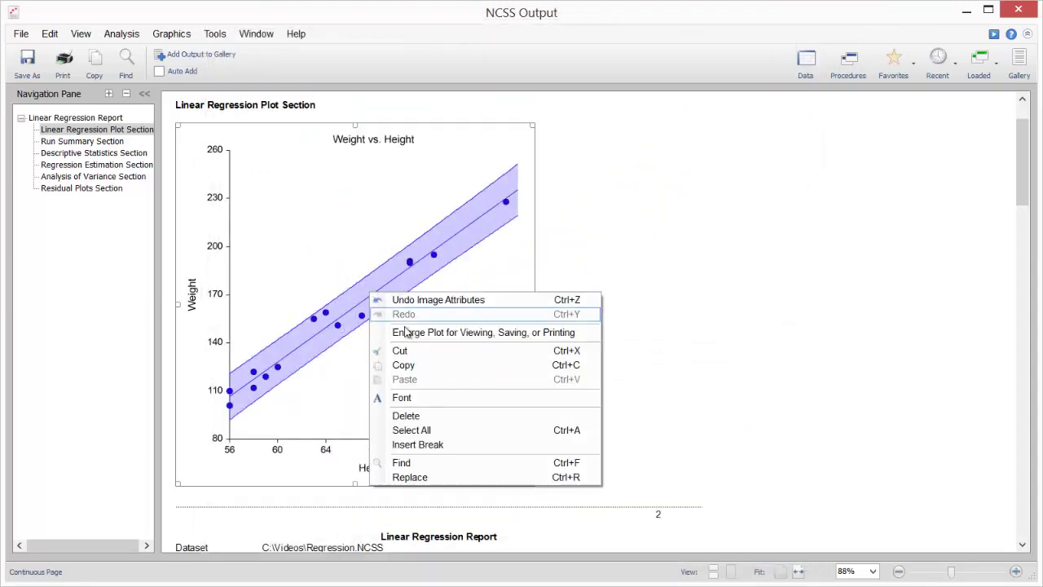
left_click(408, 365)
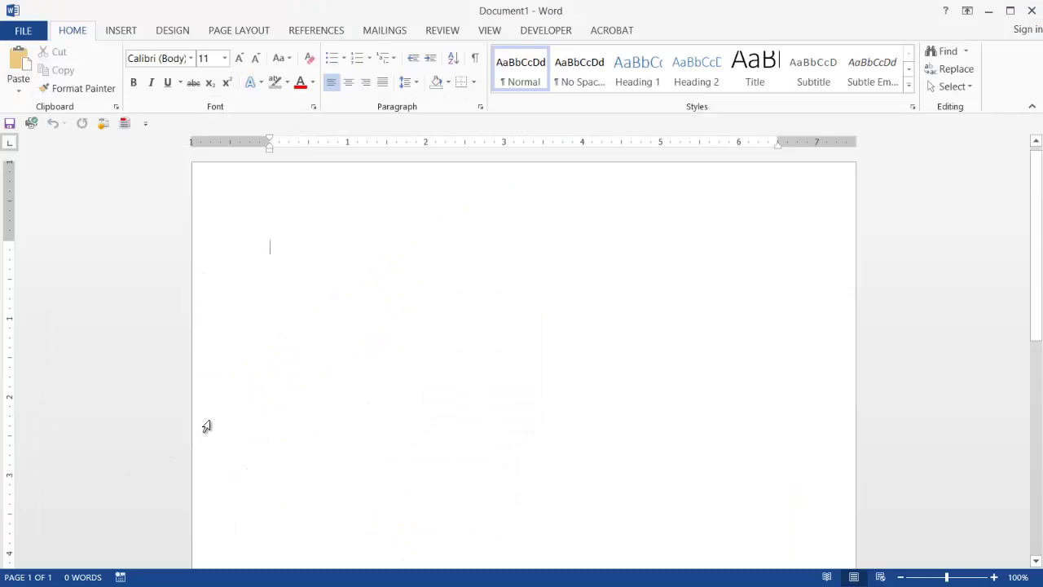
key("ctrl+v")
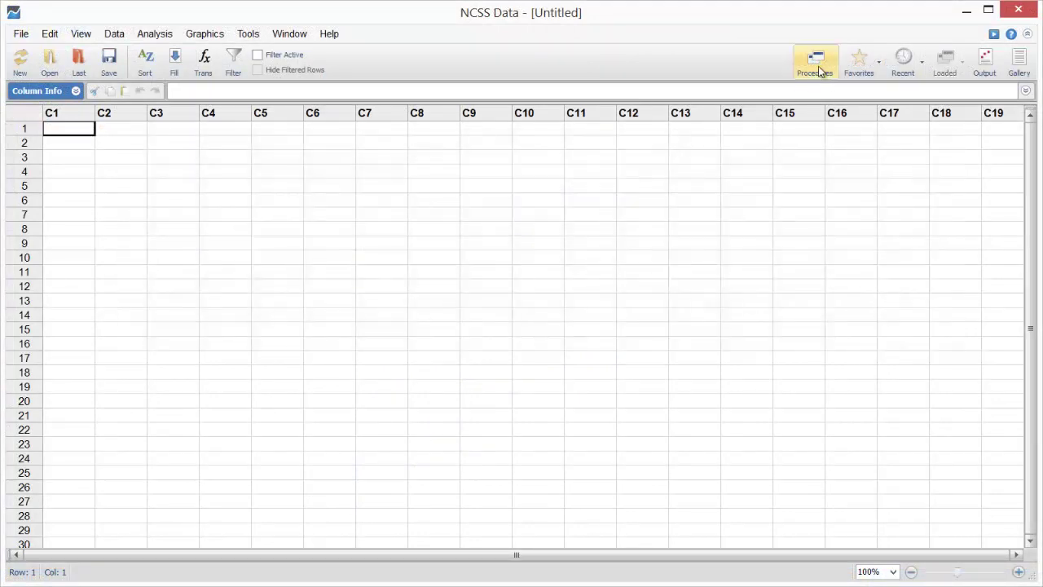
Browse the procedure finder's ANOVA, Curve Fitting and Descriptive Statistics categories.
left_click(817, 65)
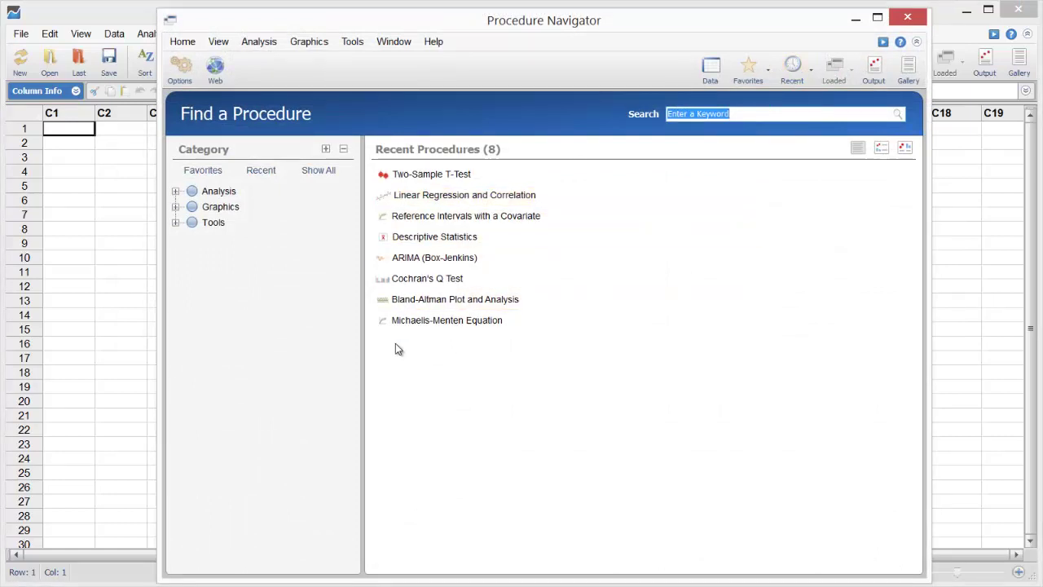
left_click(176, 192)
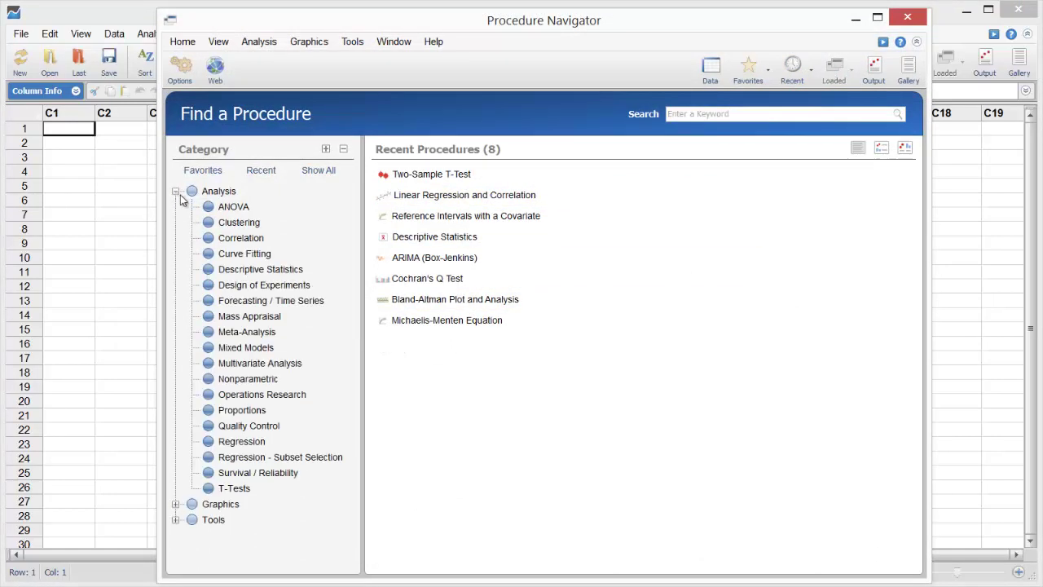
left_click(227, 206)
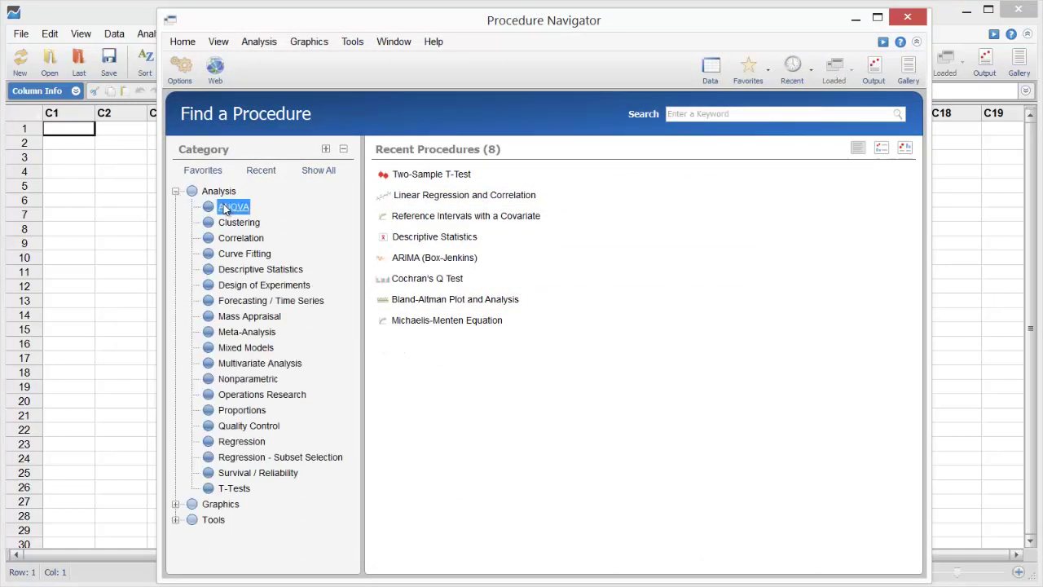
left_click(234, 255)
left_click(233, 268)
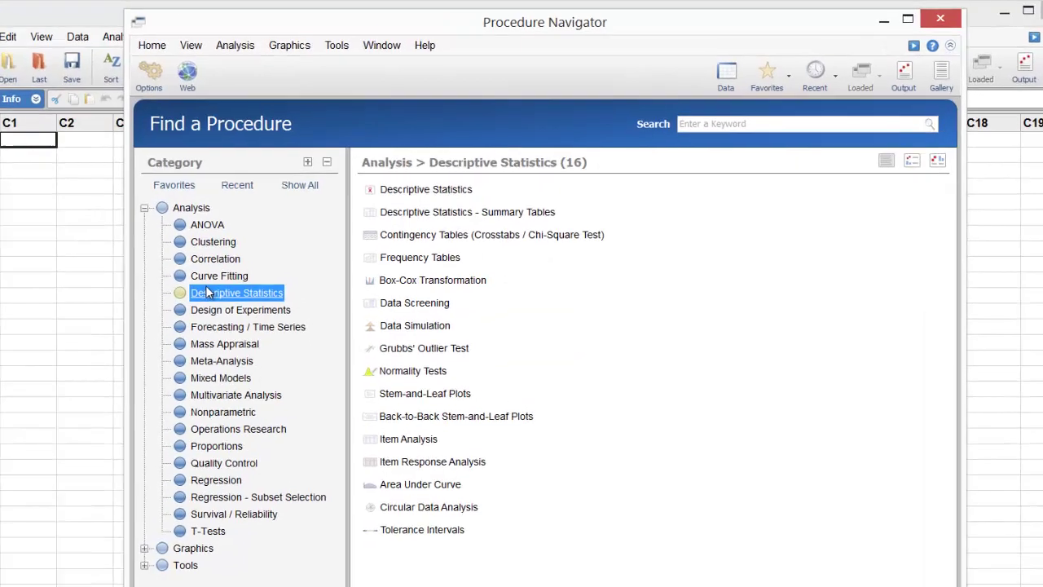
Search the procedure finder for 'Mann-Whitn' to list matching procedures.
left_click(722, 116)
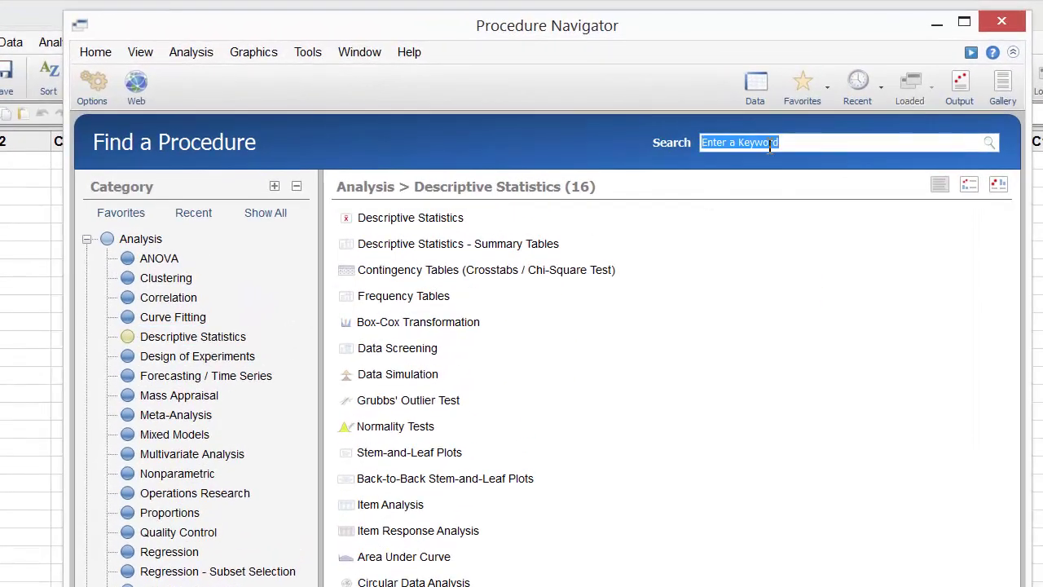
type("Mann")
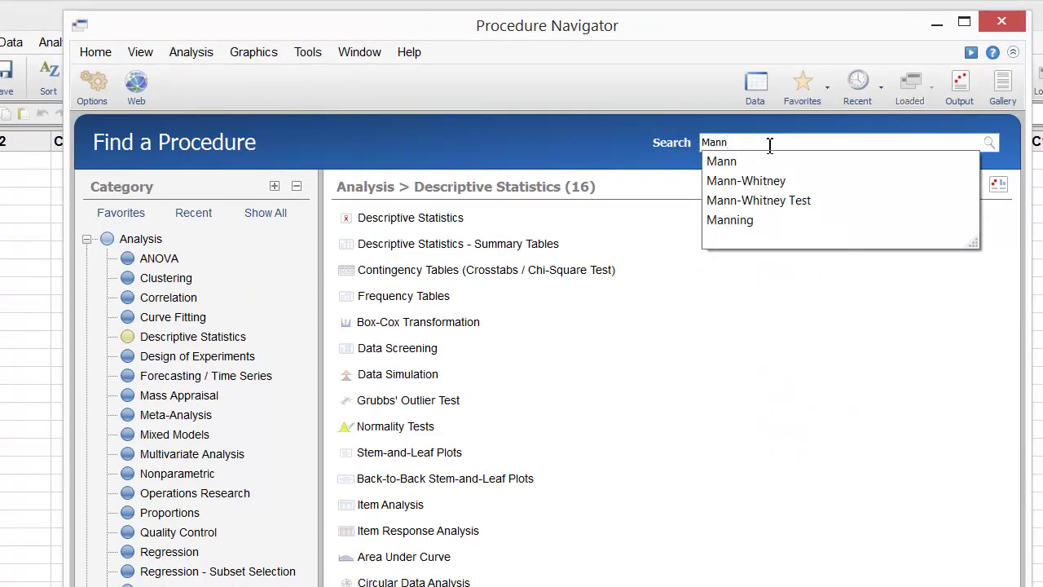
type("-Whitney")
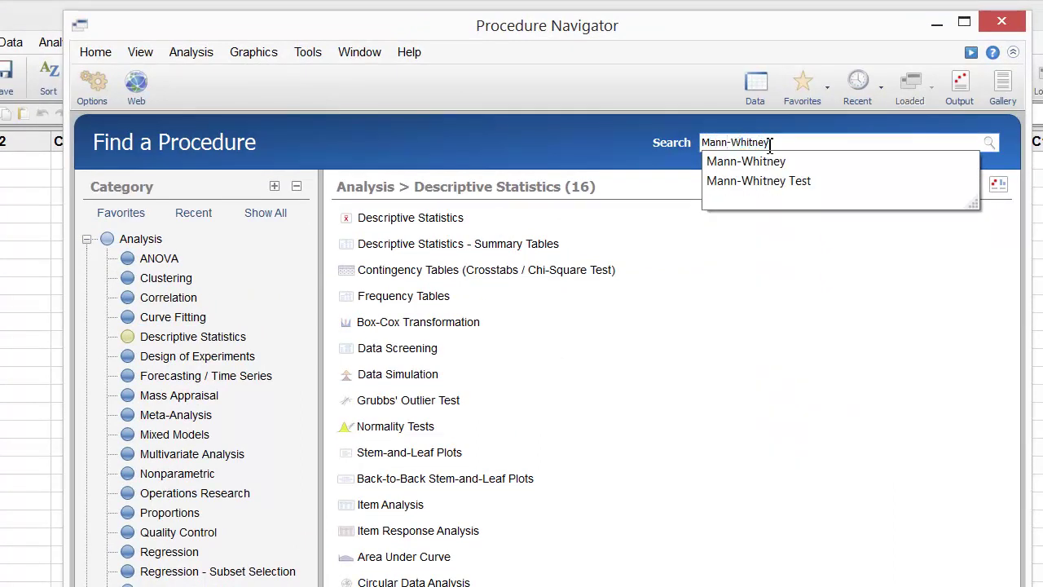
left_click(989, 144)
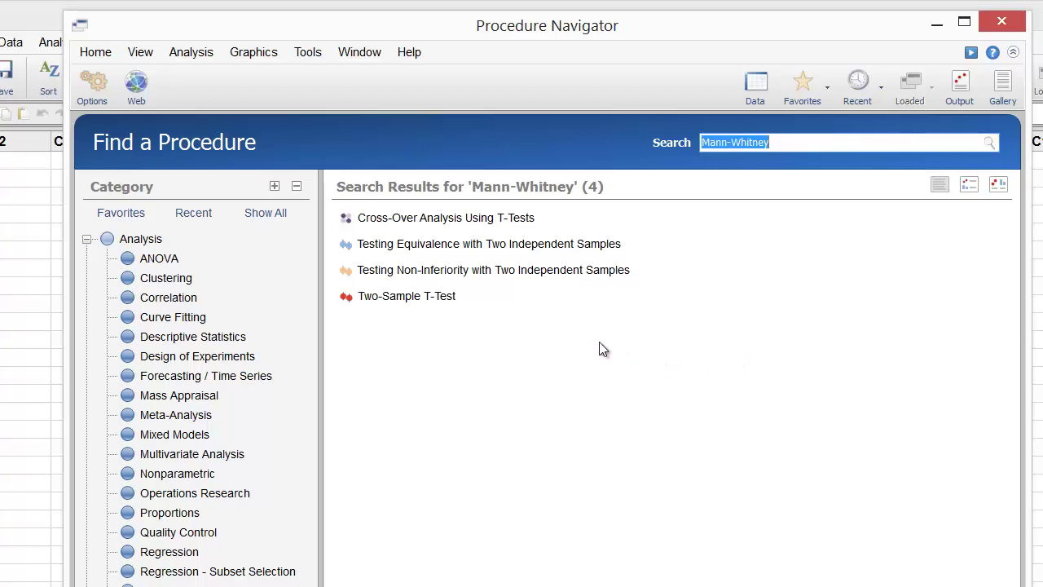
Open Two-Sample T-Test, scroll through its documented examples, then close the documentation.
double_click(472, 295)
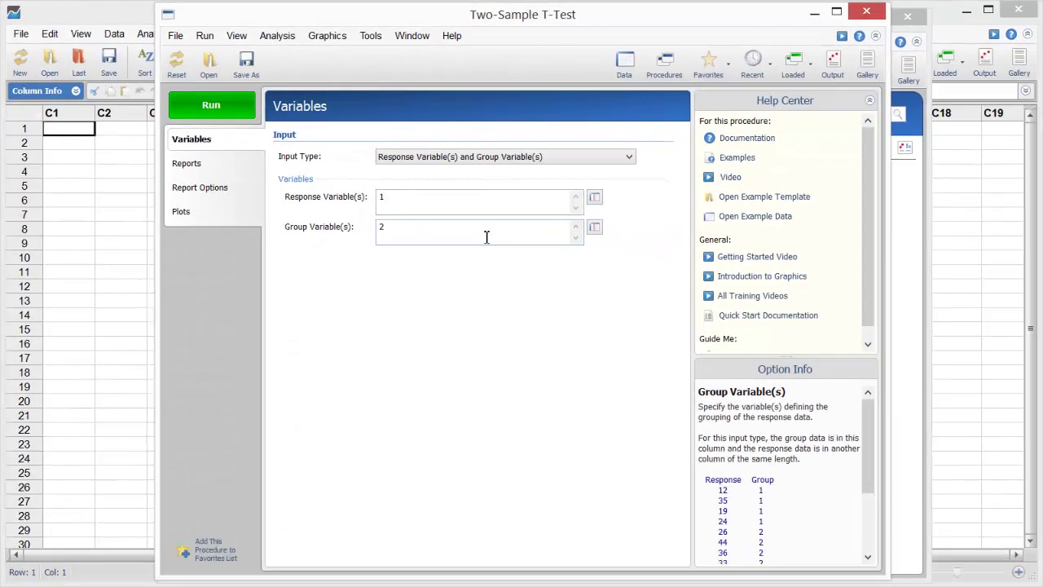
left_click(754, 155)
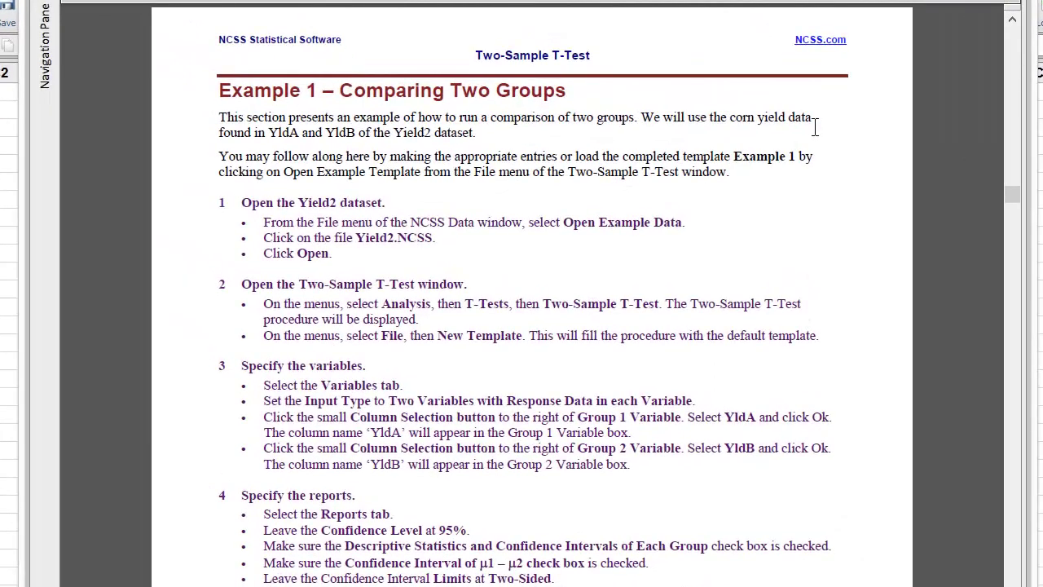
left_click_drag(1012, 193, 1037, 404)
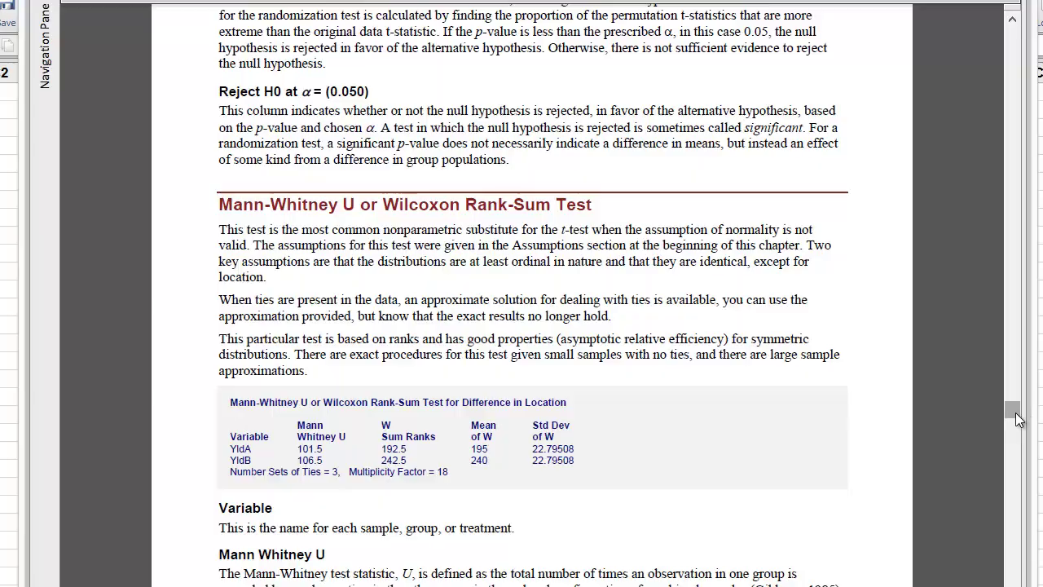
left_click_drag(1016, 417, 1006, 198)
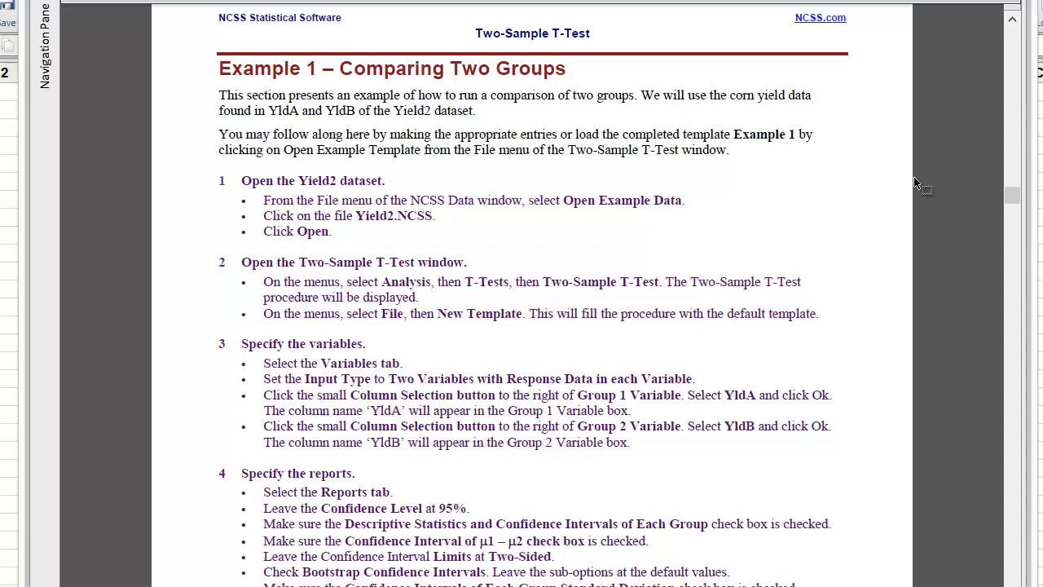
left_click(982, 2)
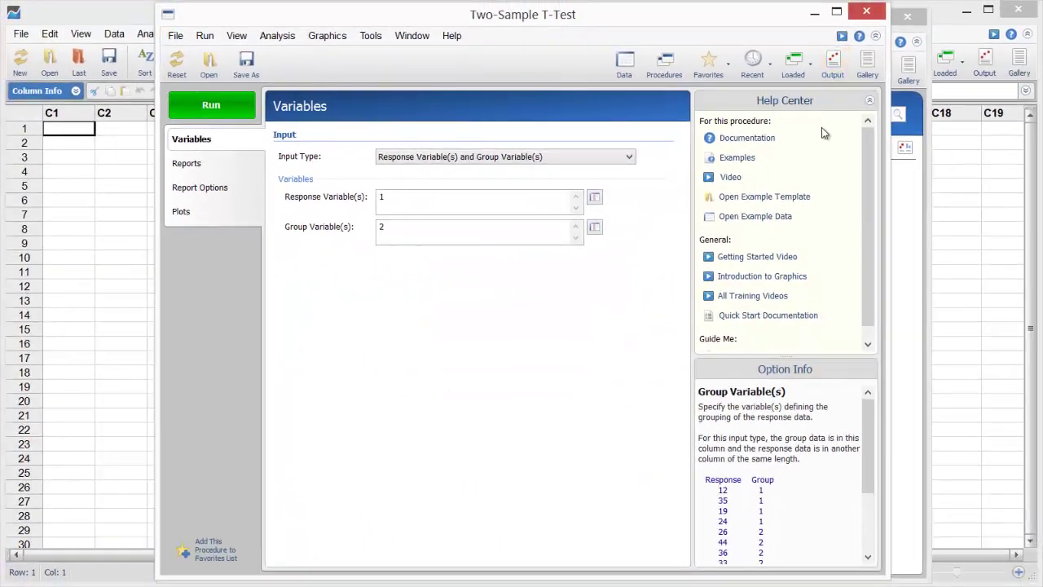
Load the Yield2 example dataset into the spreadsheet.
left_click(794, 212)
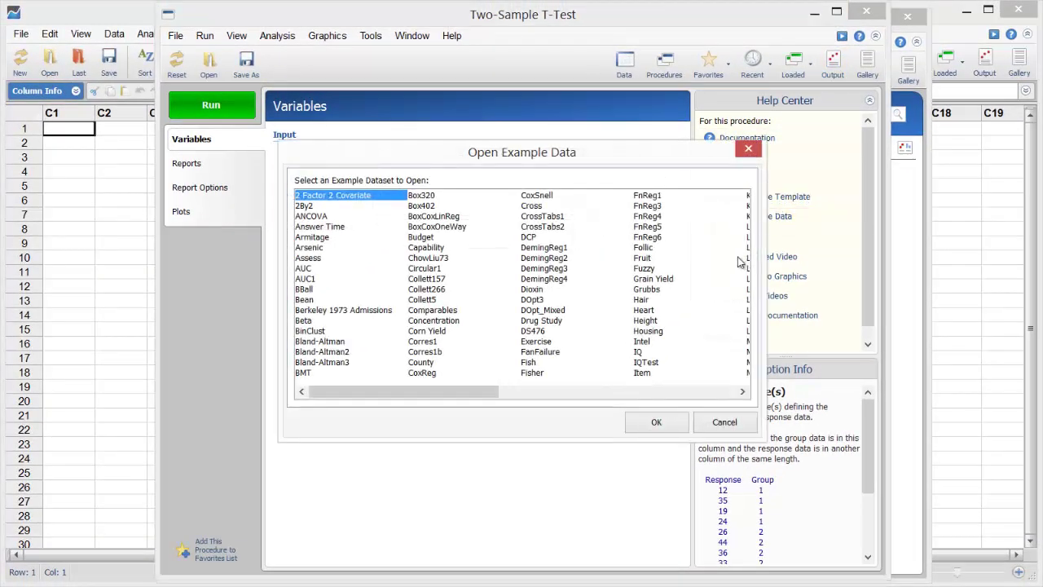
left_click(662, 392)
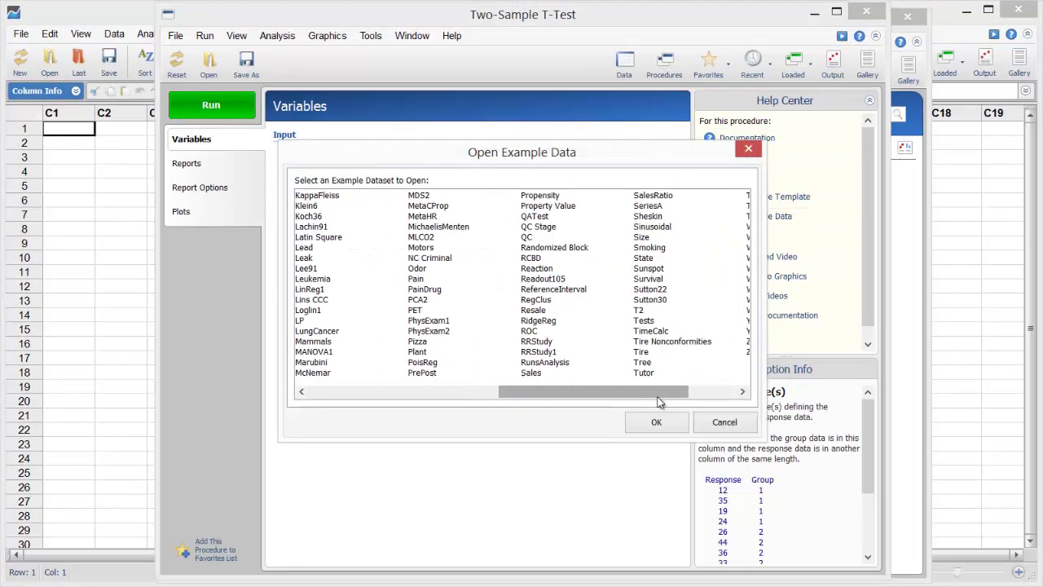
left_click(709, 392)
left_click(661, 331)
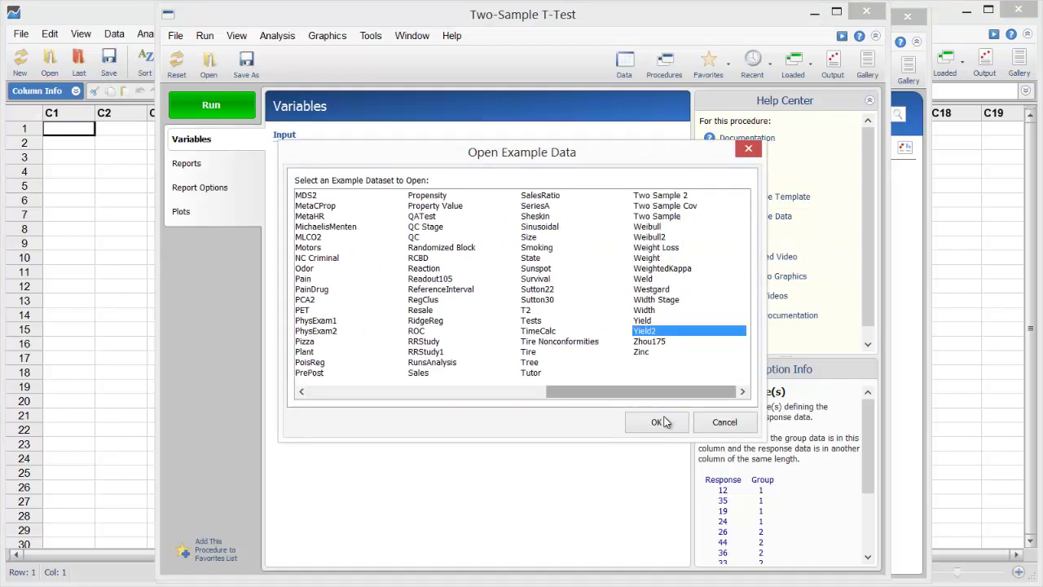
left_click(659, 421)
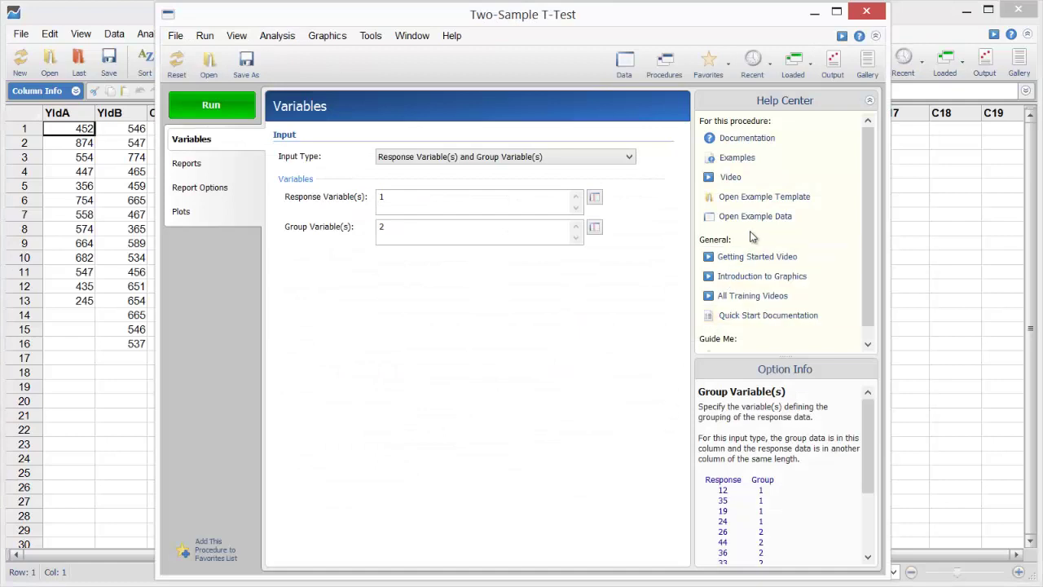
Load the Comparing Two Groups Yield2 template and review its selected reports.
left_click(764, 199)
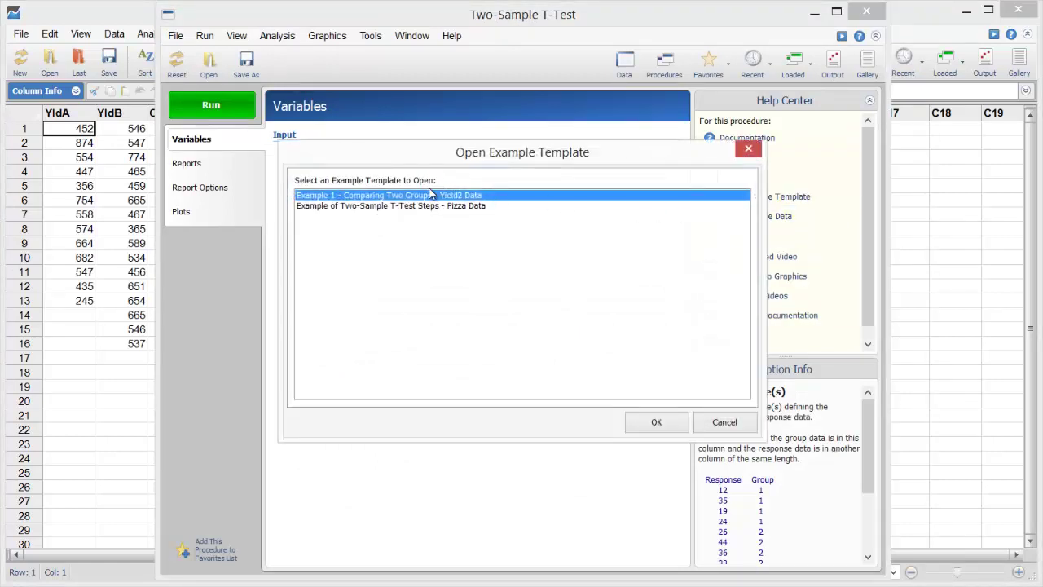
left_click(652, 425)
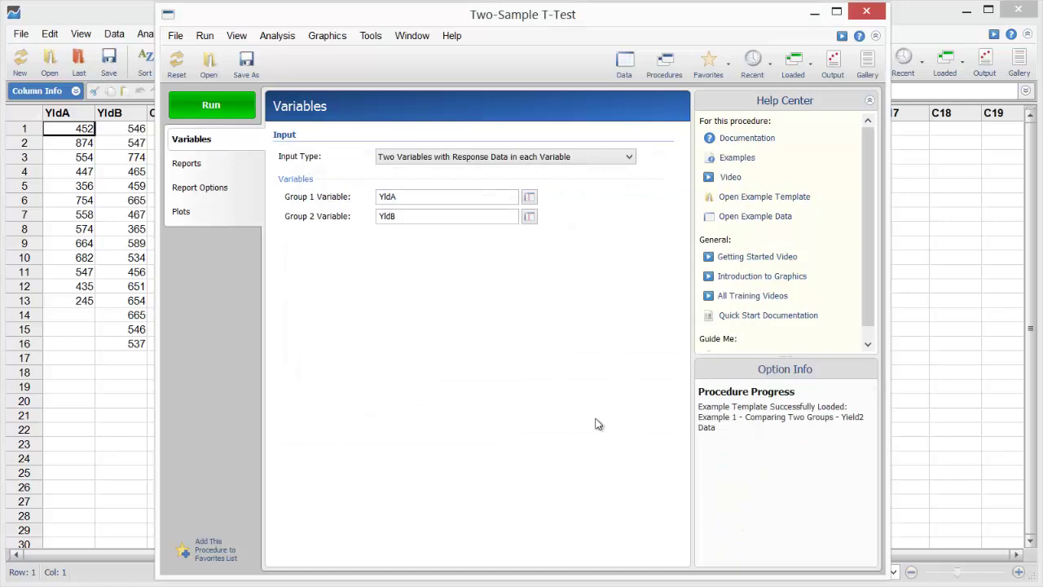
left_click(216, 166)
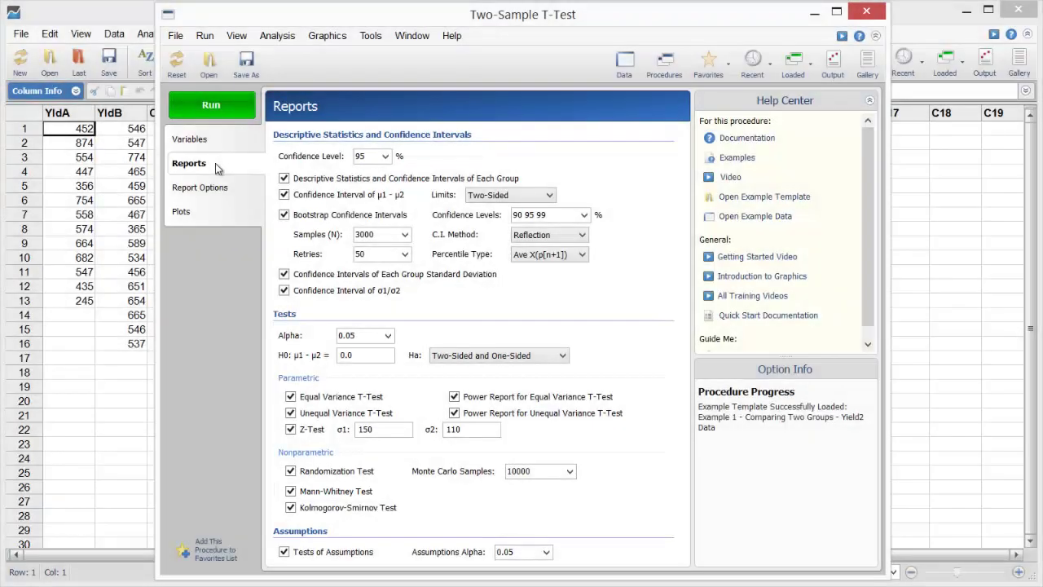
Run the YldA vs YldB test, review Mann-Whitney U (p = 0.930085) and plots, then add the report to the gallery.
left_click(225, 108)
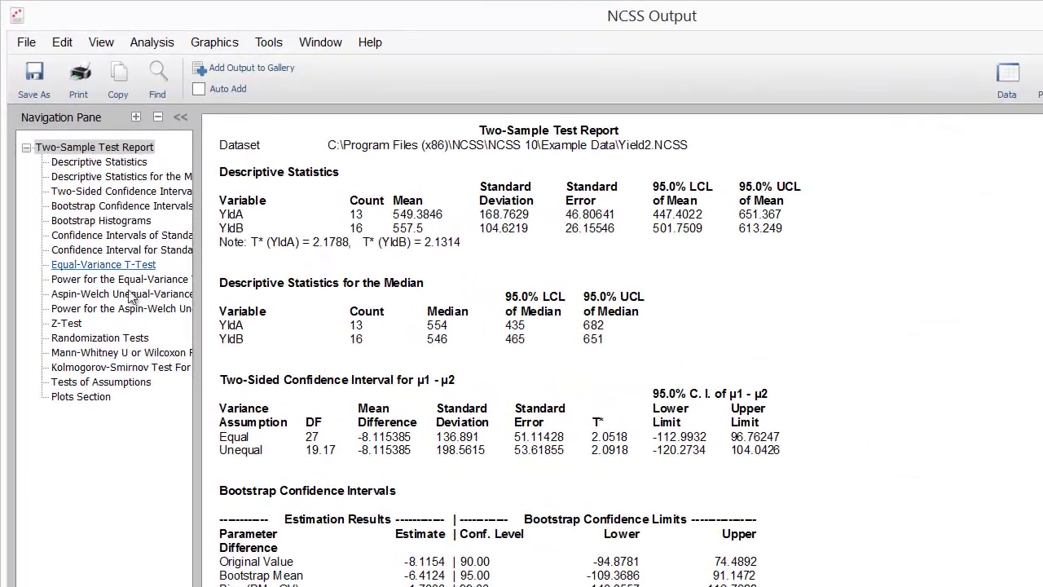
left_click(110, 353)
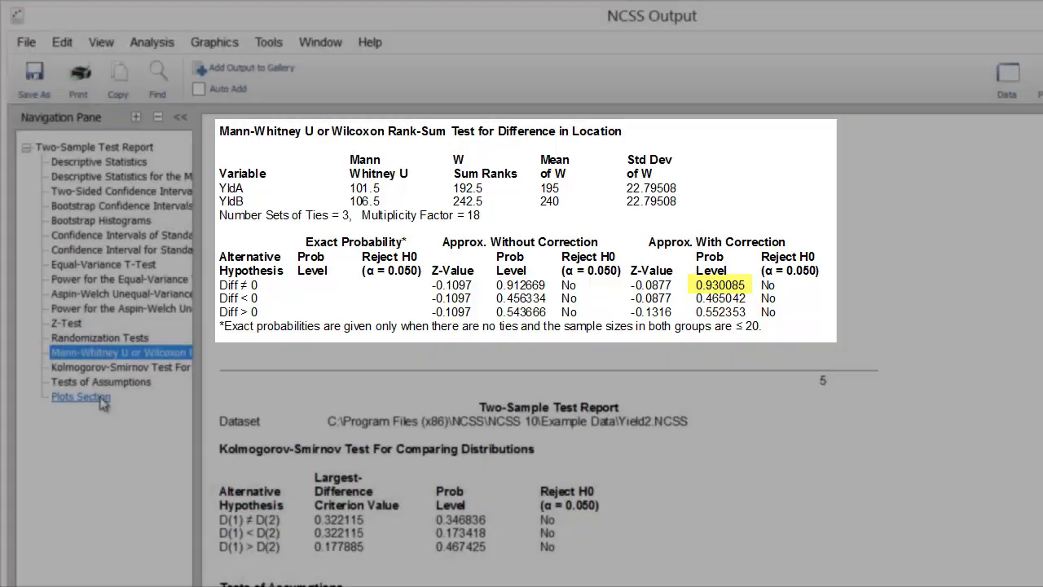
left_click(81, 396)
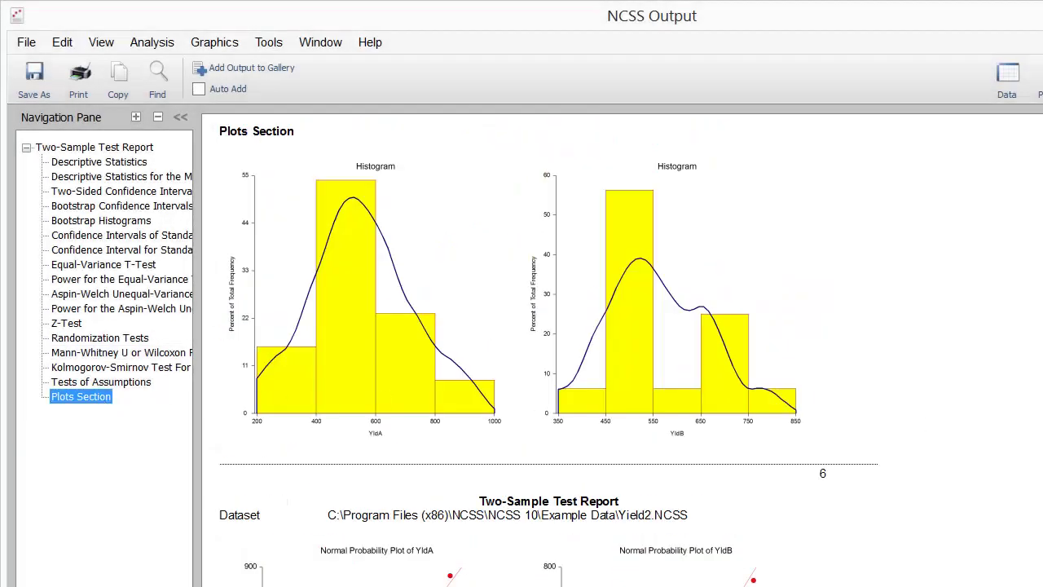
scroll(620, 350, "down", 8)
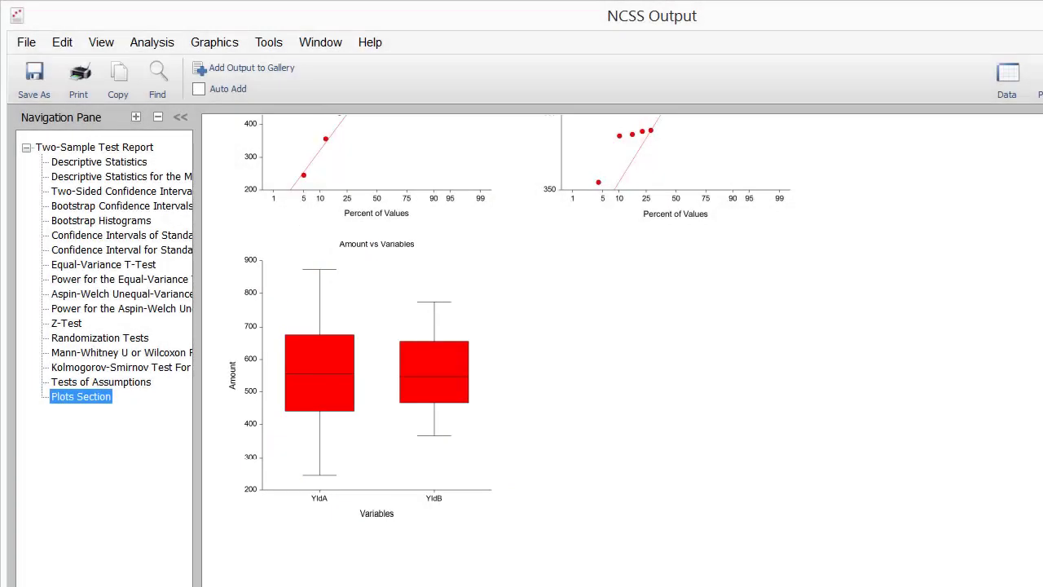
left_click(247, 61)
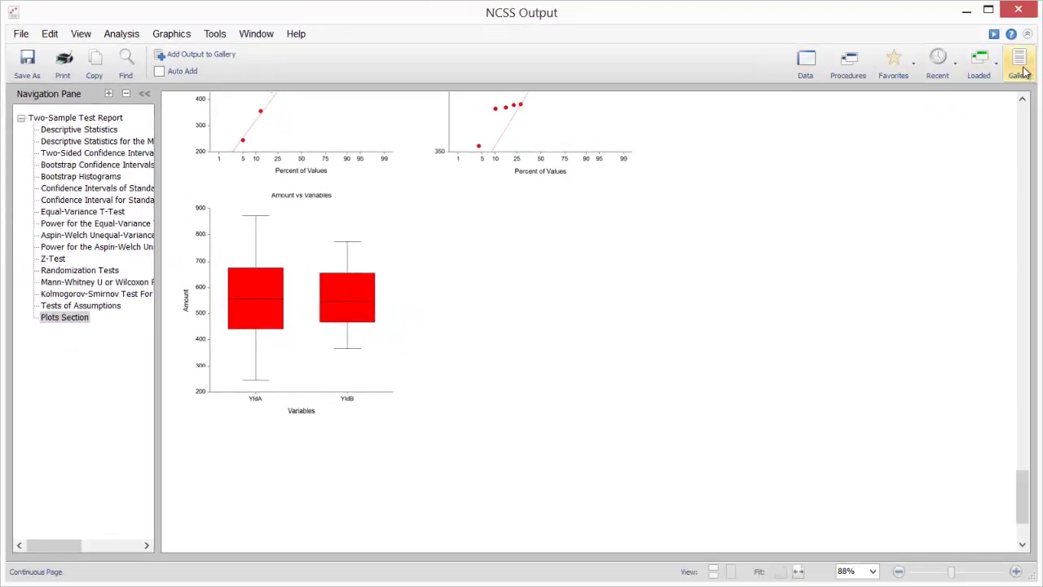
Open the Output Gallery and scroll through the saved YldA vs YldB Two-Sample Test Report pages.
left_click(1020, 66)
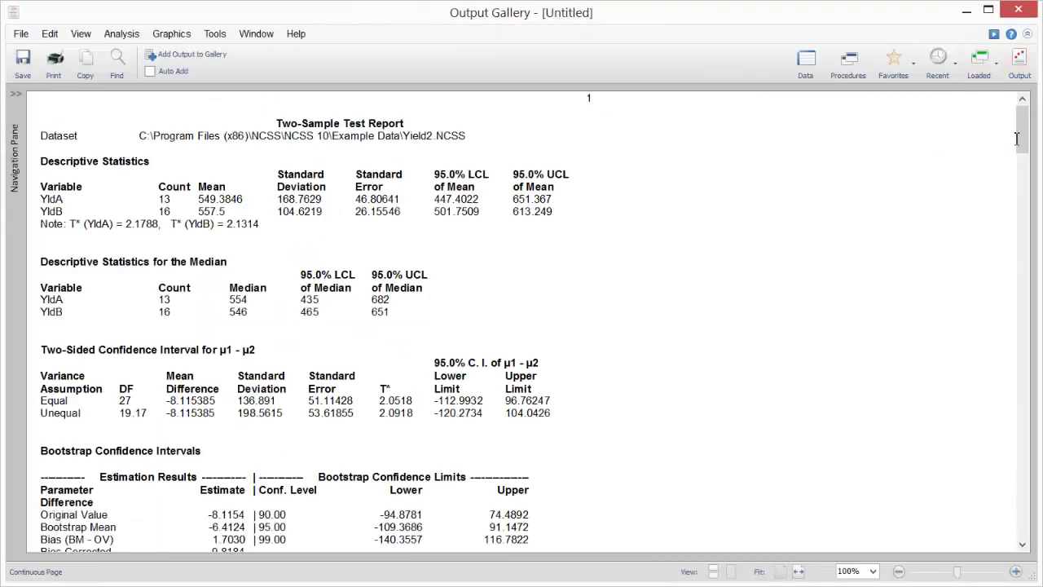
left_click_drag(1023, 144, 1037, 456)
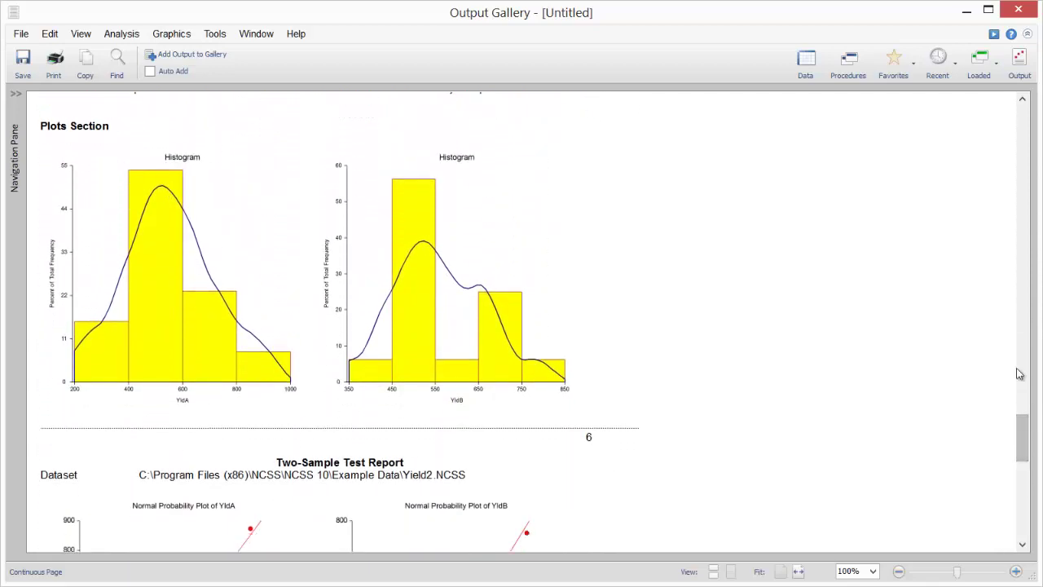